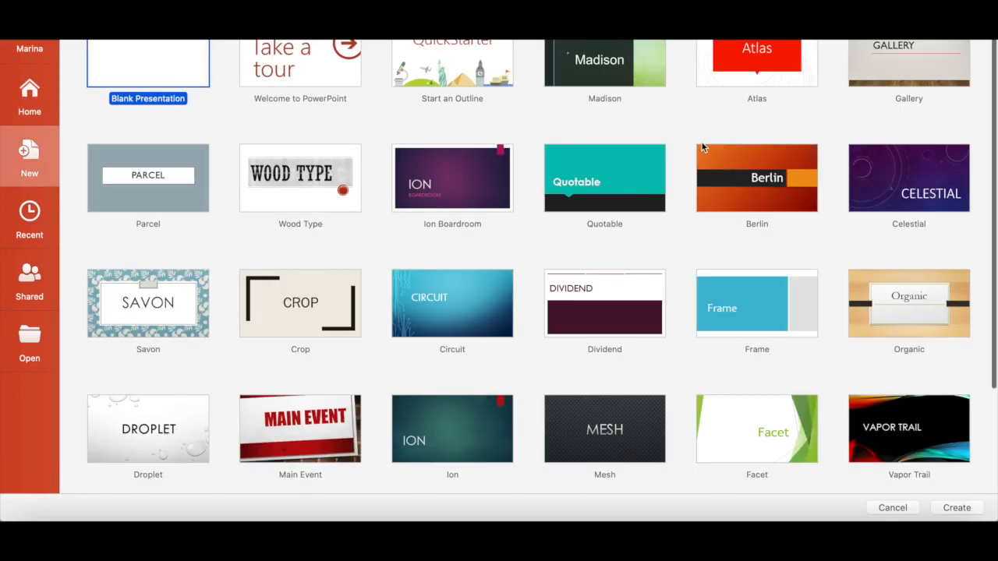
# - Look through the built-in presentation themes down to the last row of the gallery
pyautogui.scroll(-3, 701, 142)
pyautogui.scroll(-2, 701, 143)
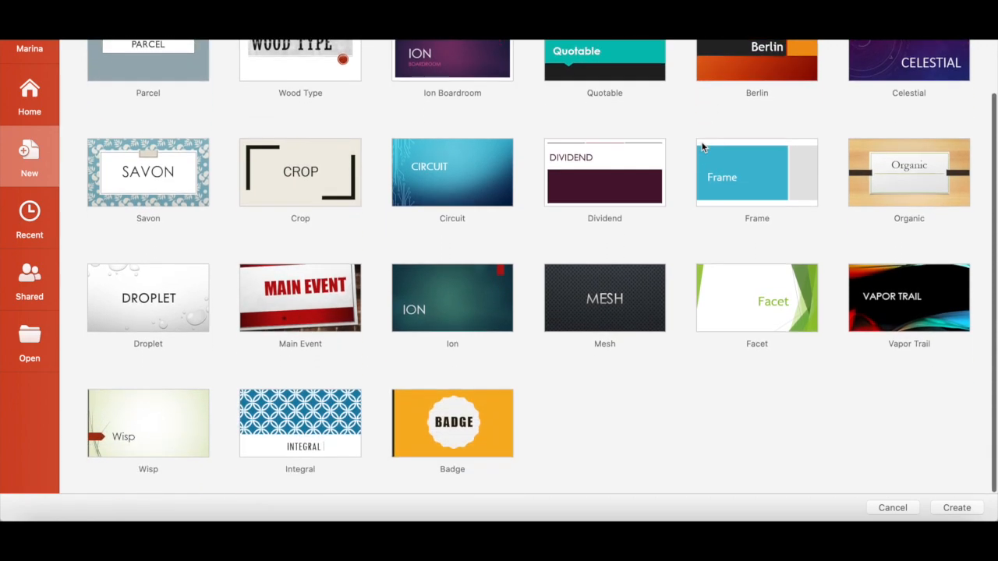
pyautogui.scroll(3, 703, 146)
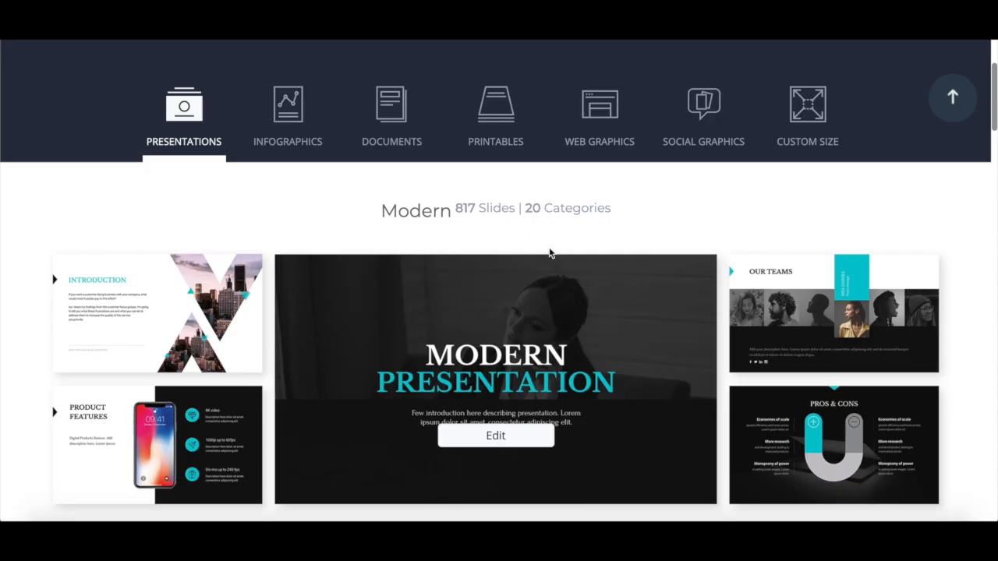
# - Switch to Visme and look through its Modern, Simple and Creative presentation themes
pyautogui.scroll(-2, 488, 287)
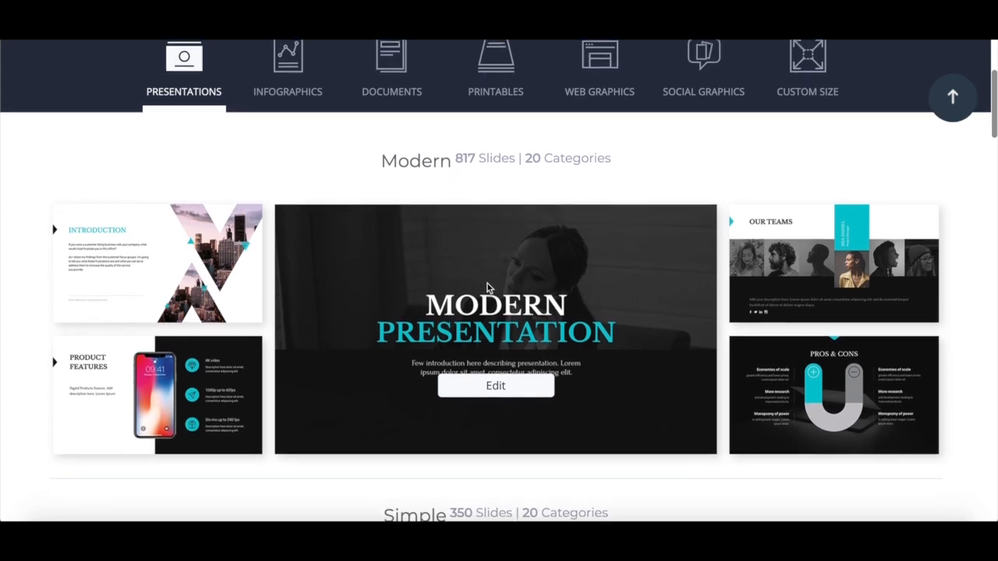
pyautogui.scroll(-5, 488, 287)
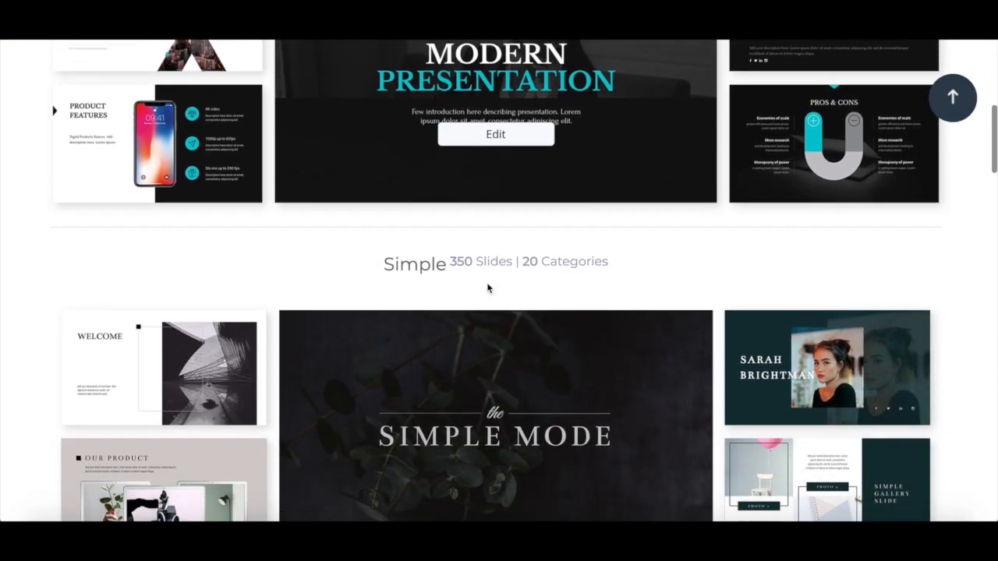
pyautogui.scroll(-4, 488, 289)
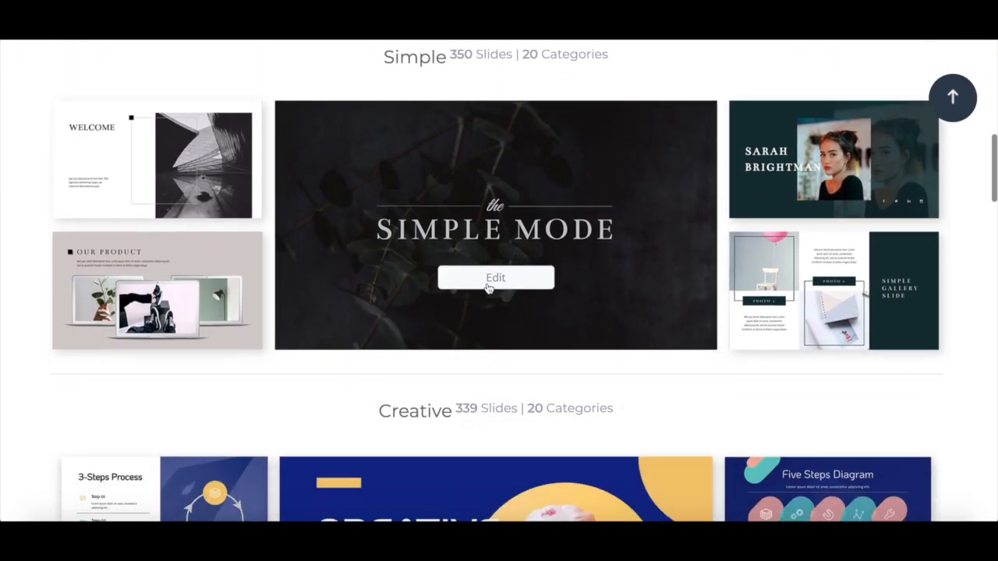
pyautogui.scroll(-5, 488, 287)
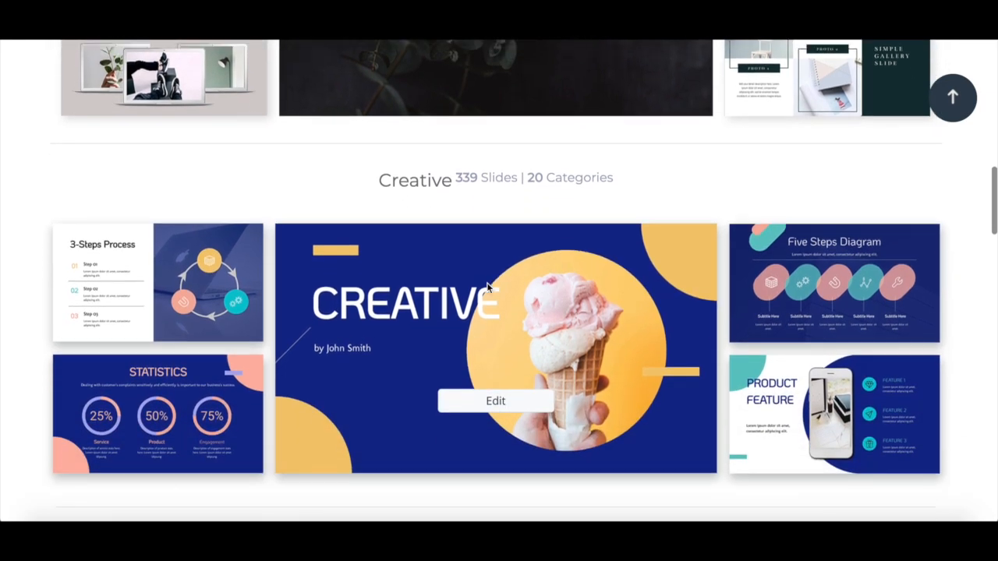
pyautogui.scroll(-5, 488, 286)
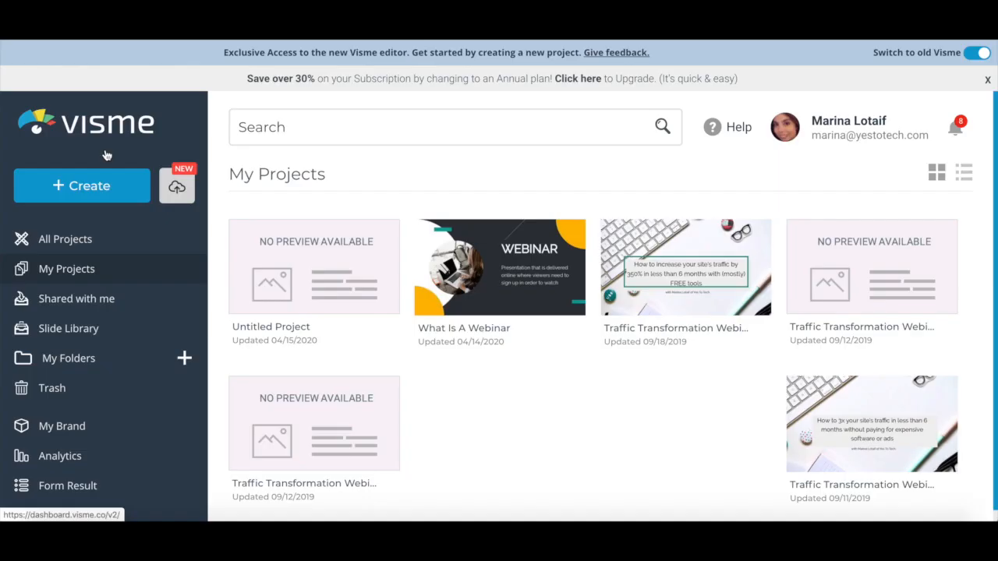
# - Create a new presentation project based on the Creative theme after browsing the available themes and templates
pyautogui.click(93, 192)
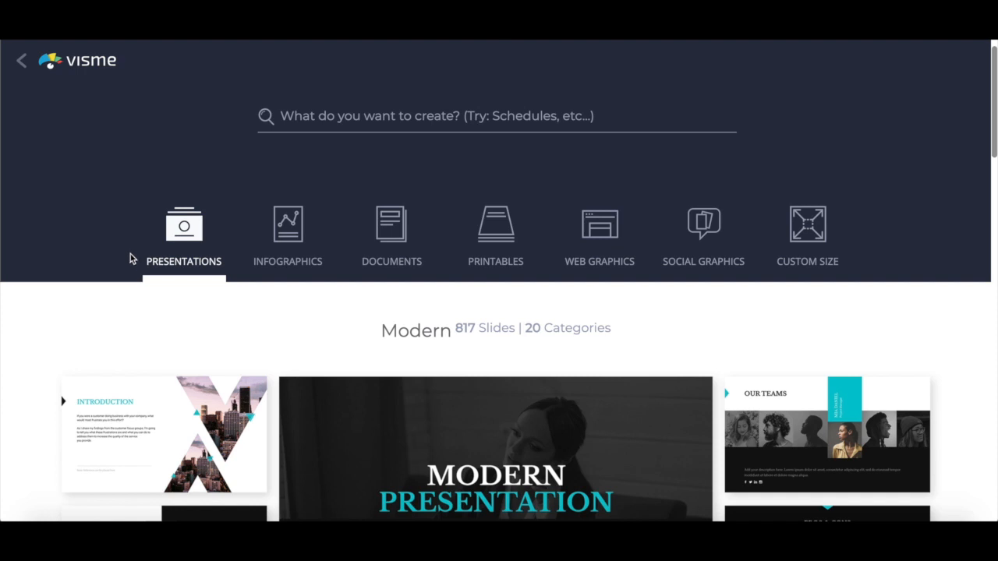
pyautogui.scroll(-2, 129, 259)
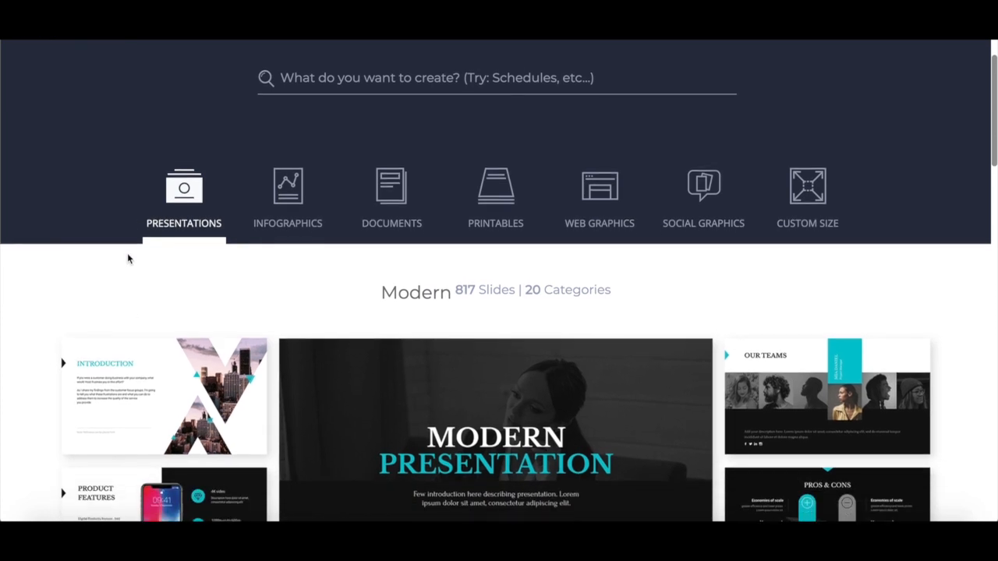
pyautogui.scroll(-2, 136, 250)
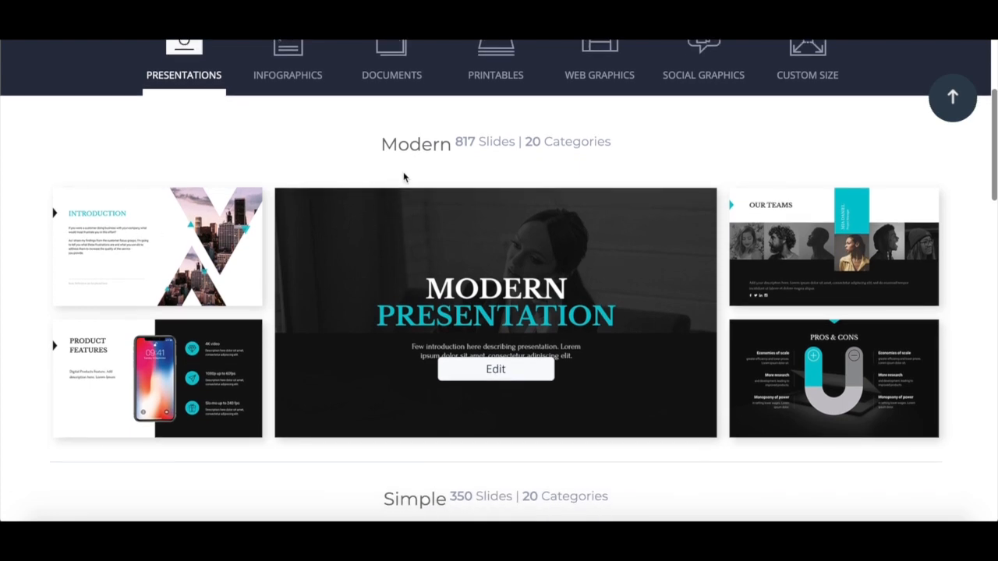
pyautogui.scroll(-8, 404, 177)
pyautogui.scroll(-5, 445, 156)
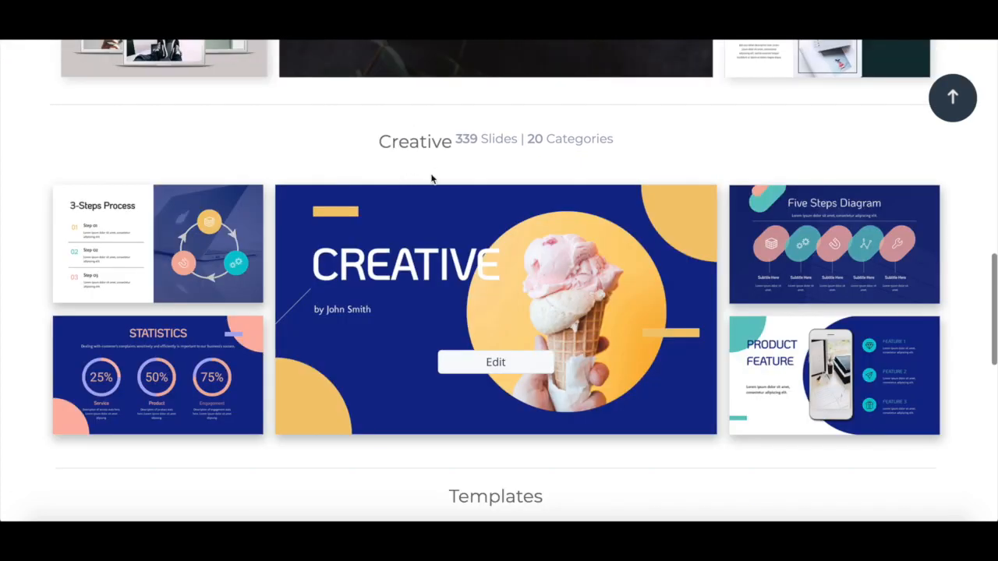
pyautogui.scroll(5, 415, 181)
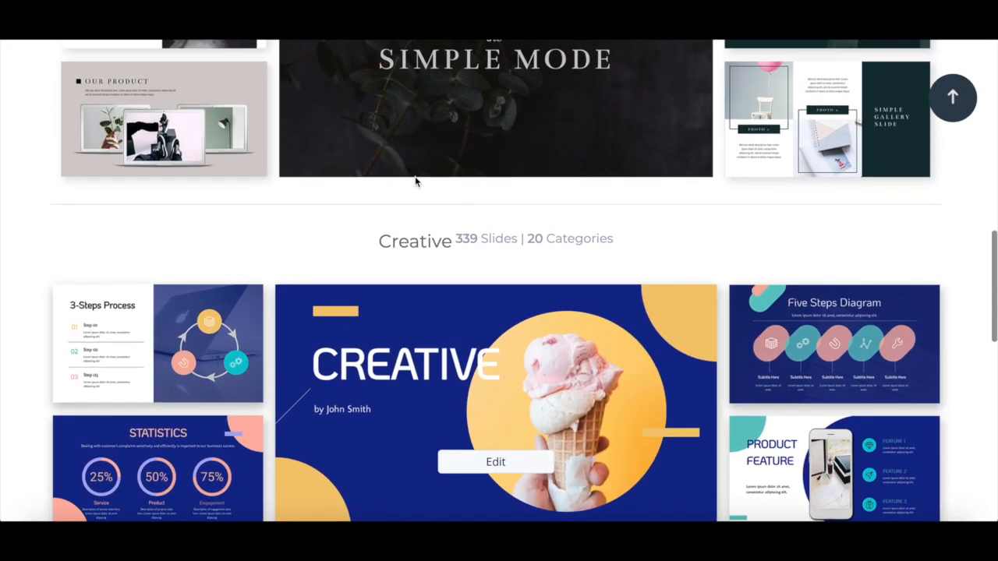
pyautogui.scroll(2, 414, 181)
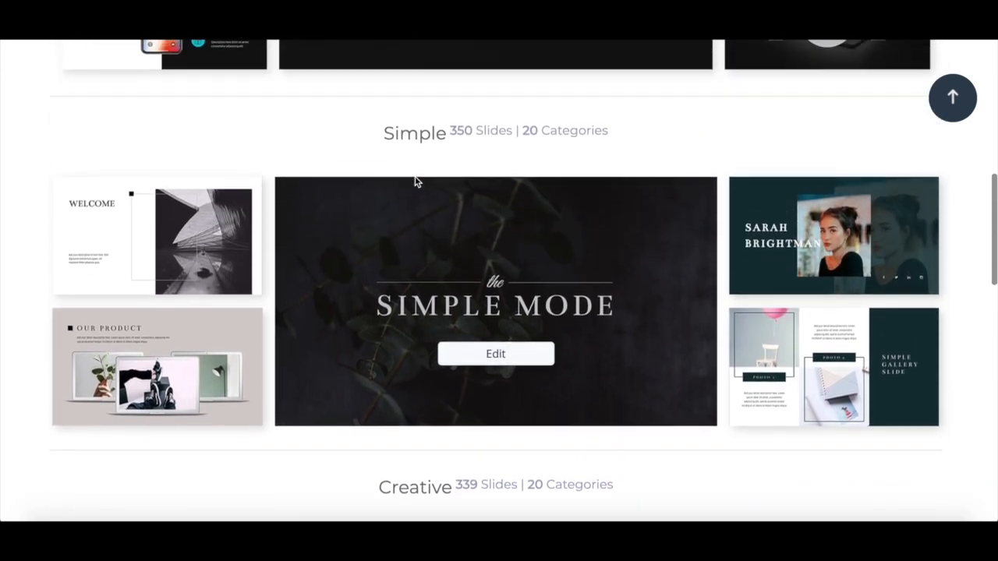
pyautogui.scroll(-8, 416, 181)
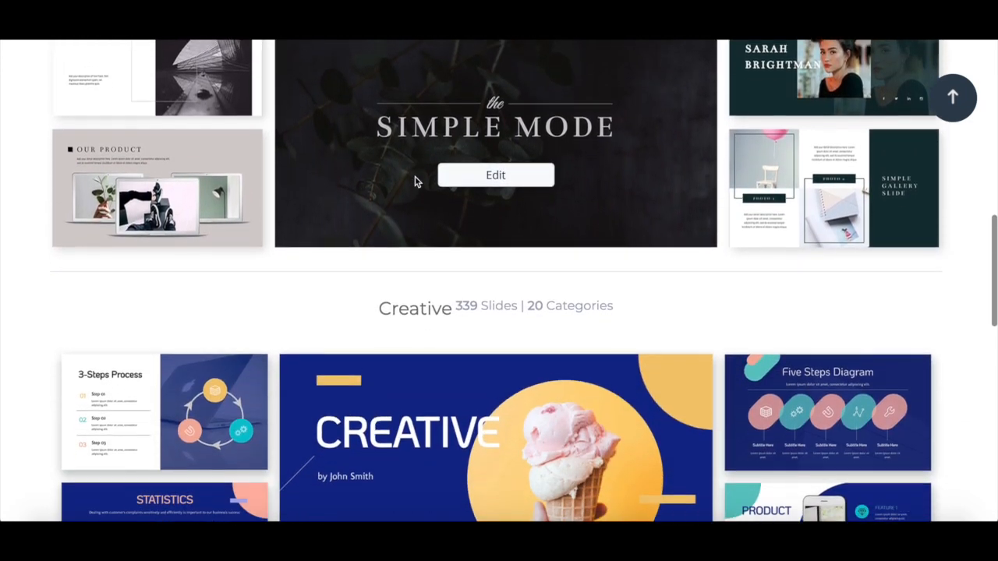
pyautogui.scroll(-5, 416, 182)
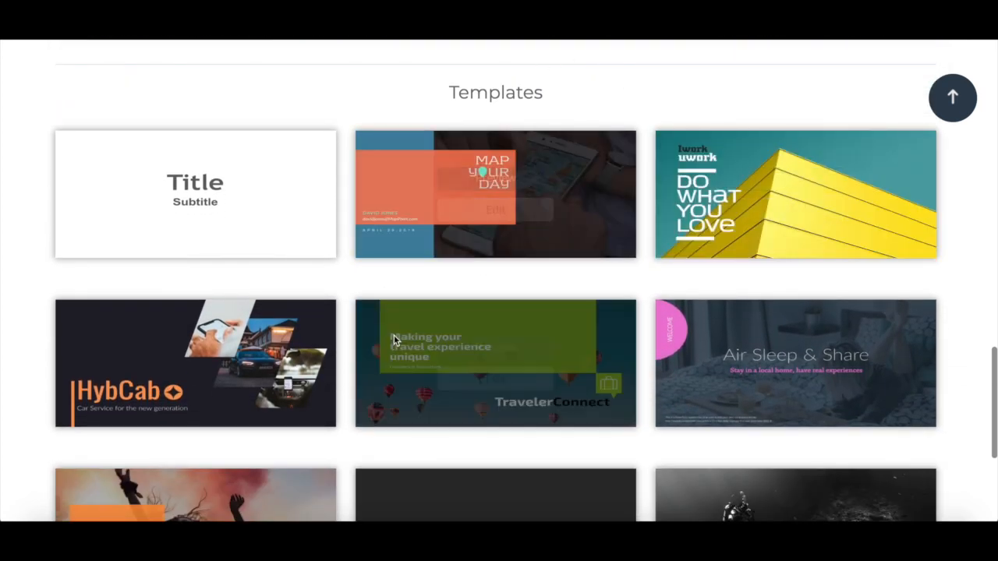
pyautogui.scroll(-4, 415, 294)
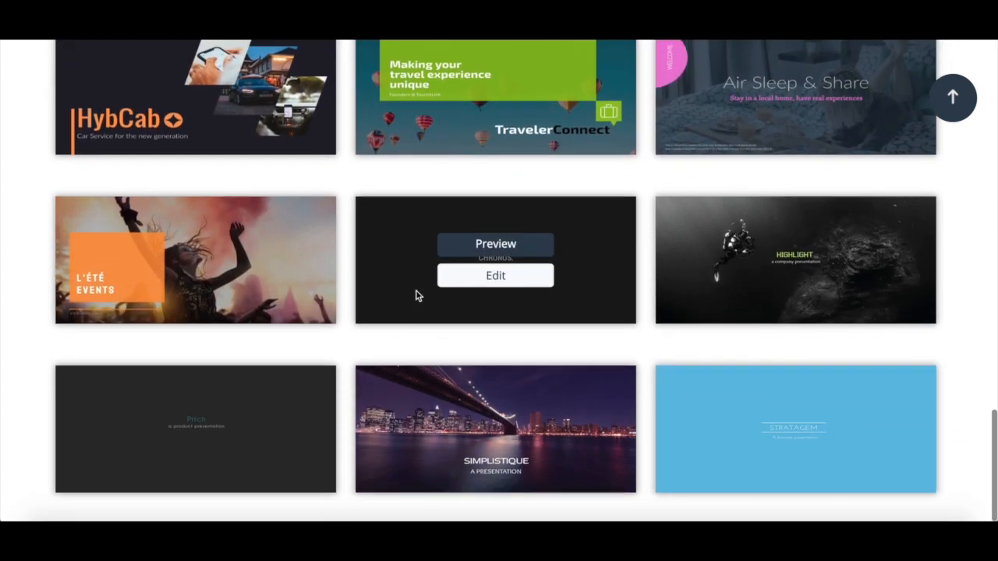
pyautogui.scroll(10, 415, 295)
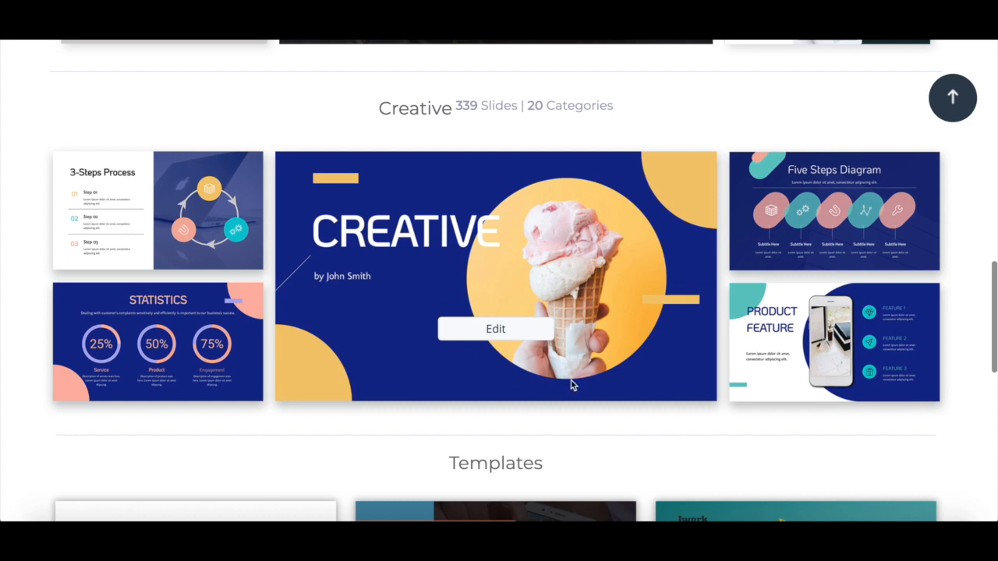
pyautogui.click(477, 335)
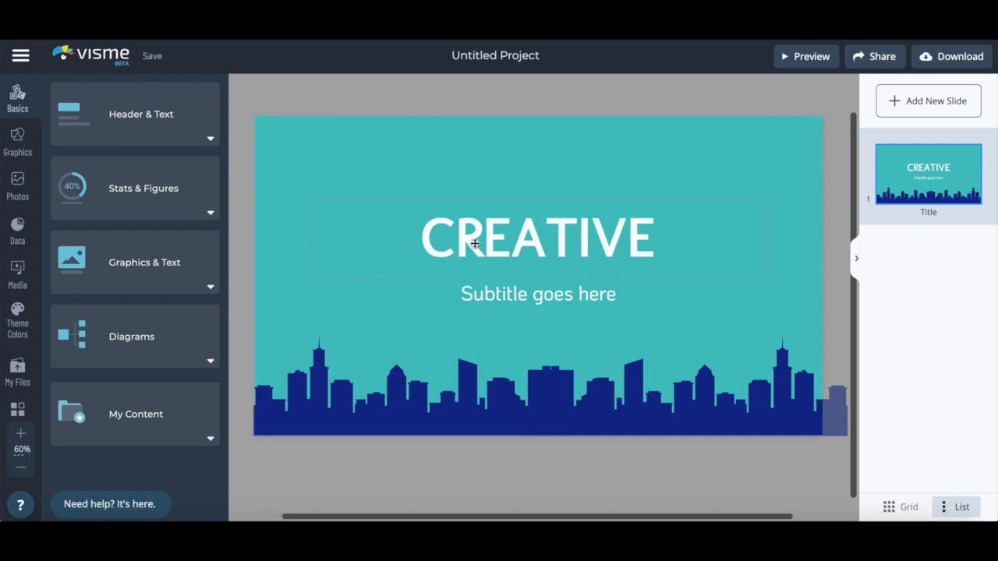
# - Inspect the title, subtitle and skyline elements on the slide and open the text formatting options for the CREATIVE title
pyautogui.click(474, 249)
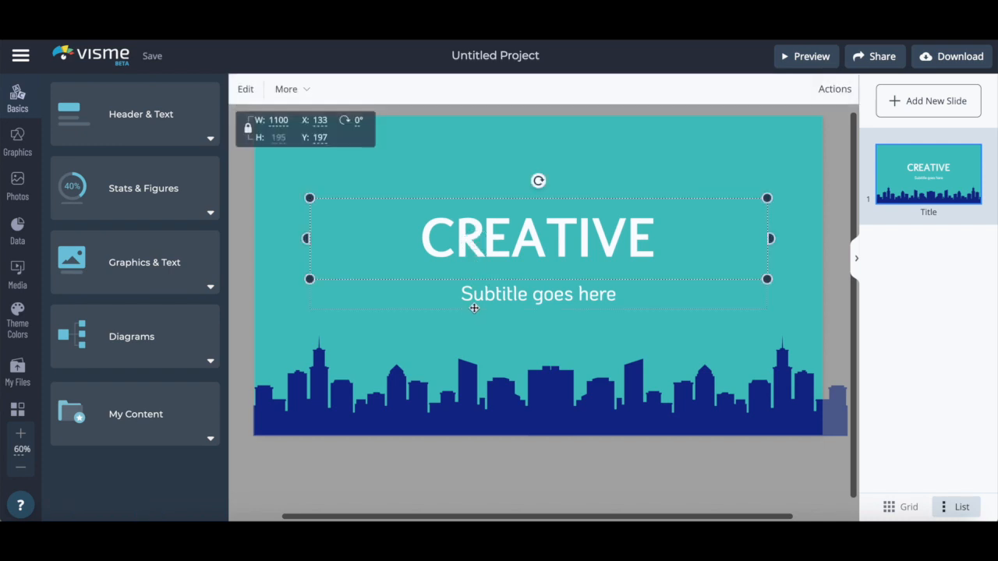
pyautogui.click(354, 335)
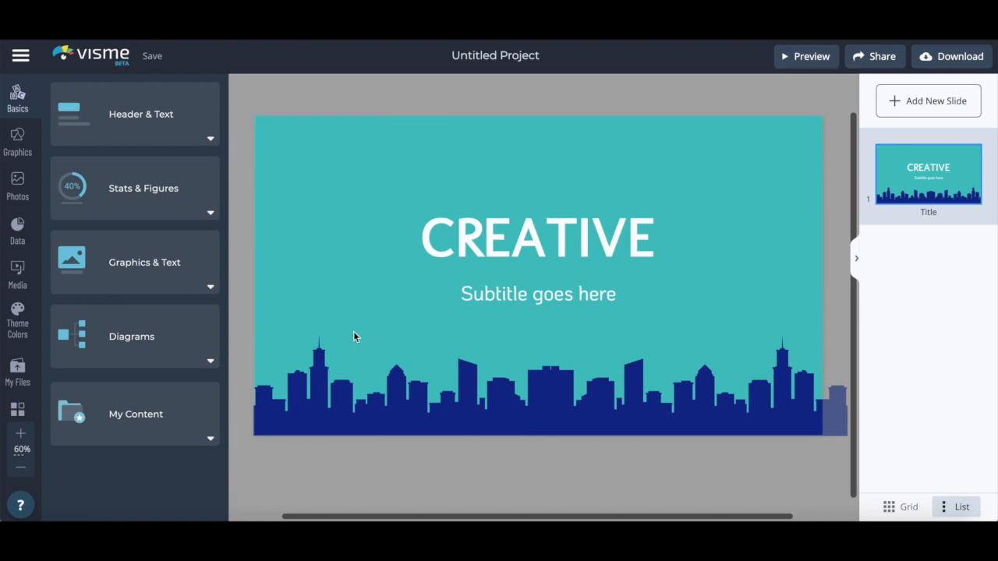
pyautogui.click(471, 250)
pyautogui.click(499, 296)
pyautogui.click(499, 380)
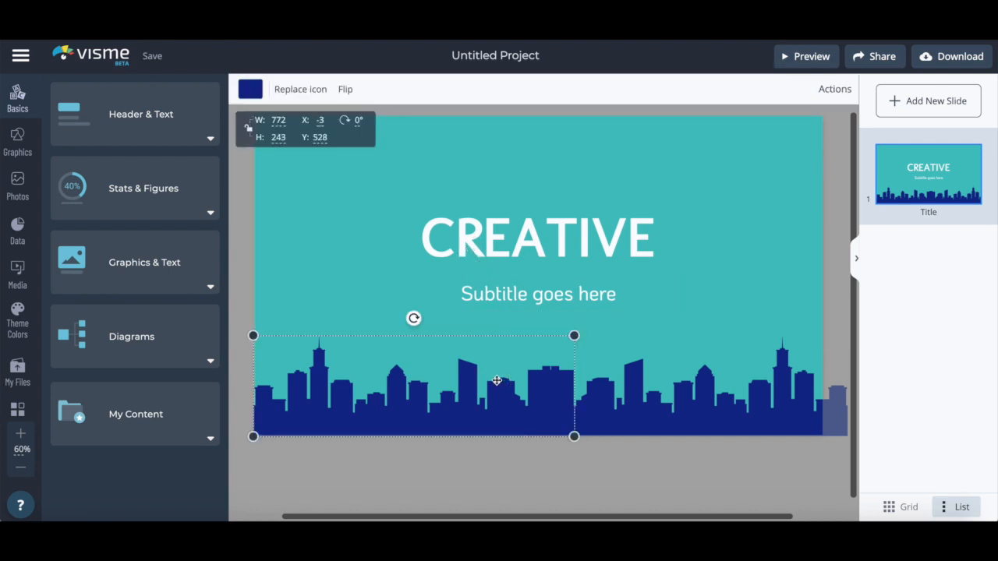
pyautogui.click(598, 217)
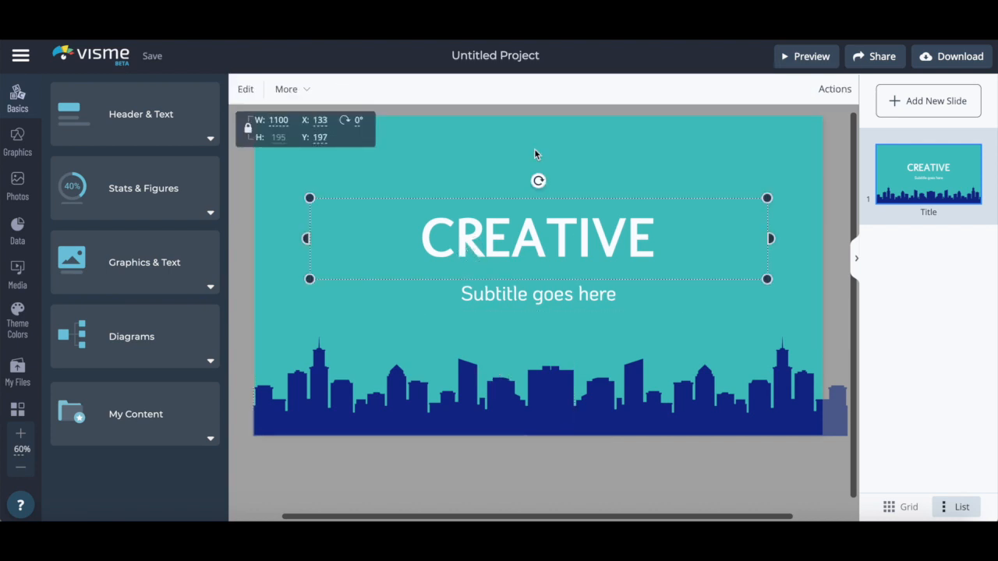
pyautogui.click(244, 92)
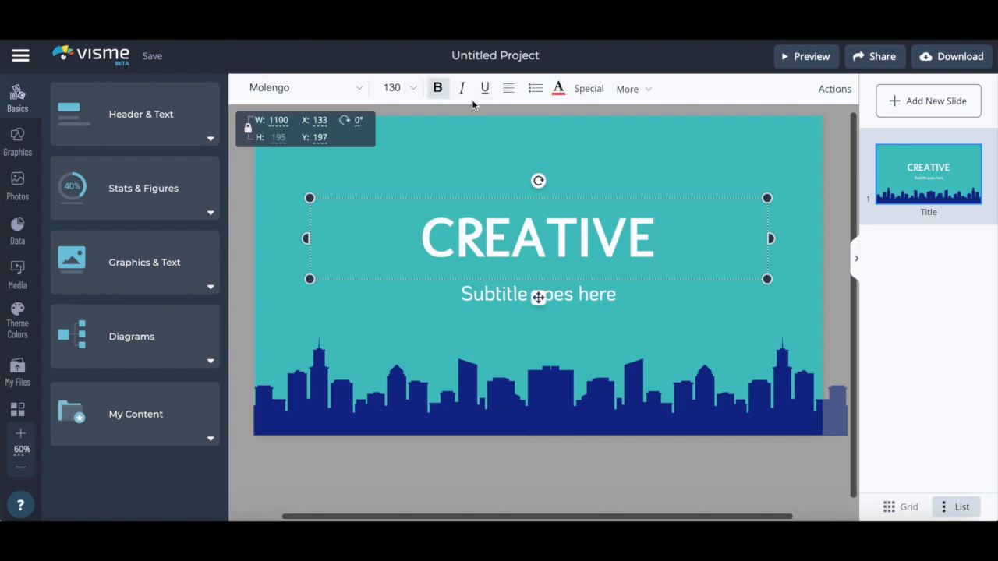
# - Add a blank slide after the title slide
pyautogui.click(895, 109)
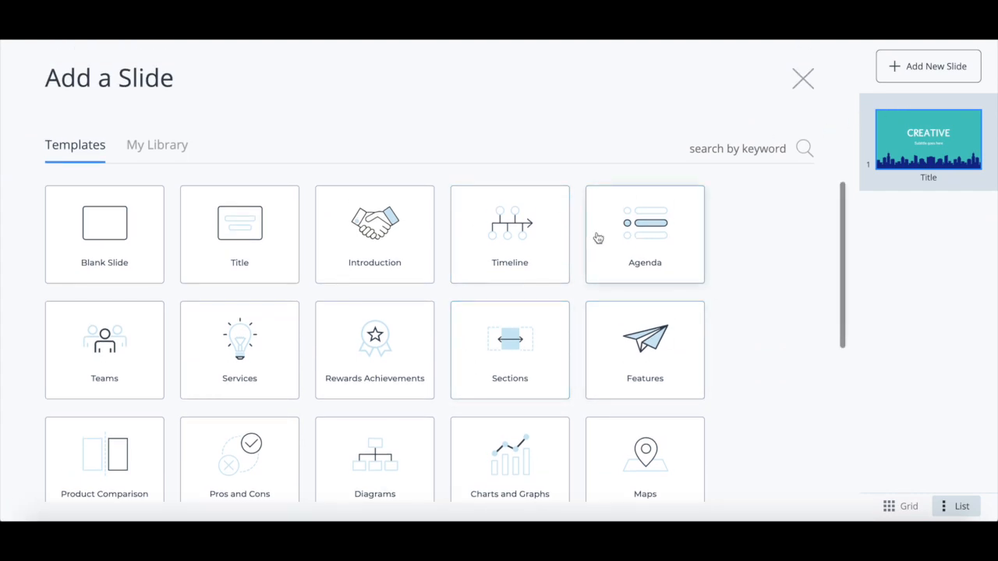
pyautogui.scroll(-3, 517, 273)
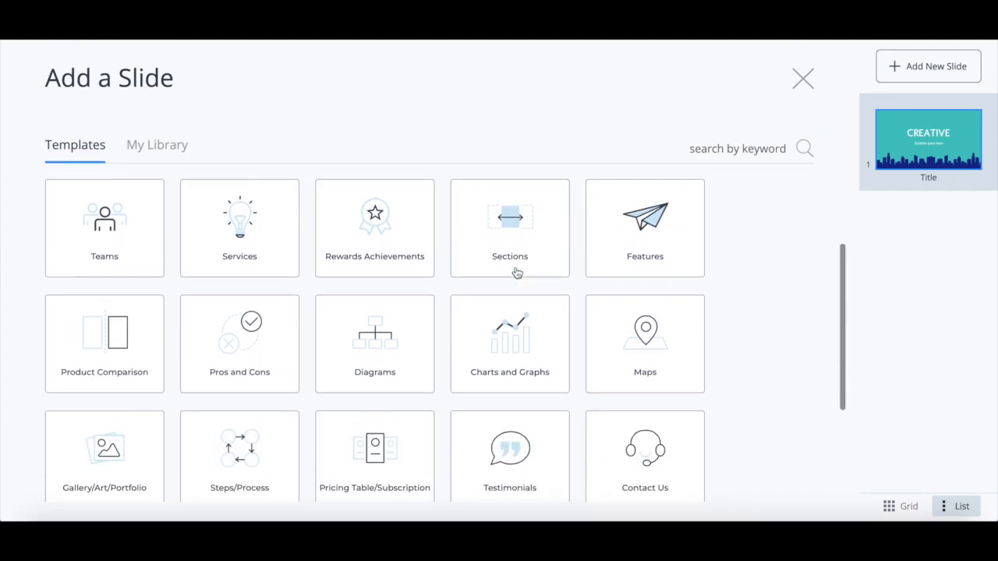
pyautogui.scroll(3, 517, 273)
pyautogui.click(131, 265)
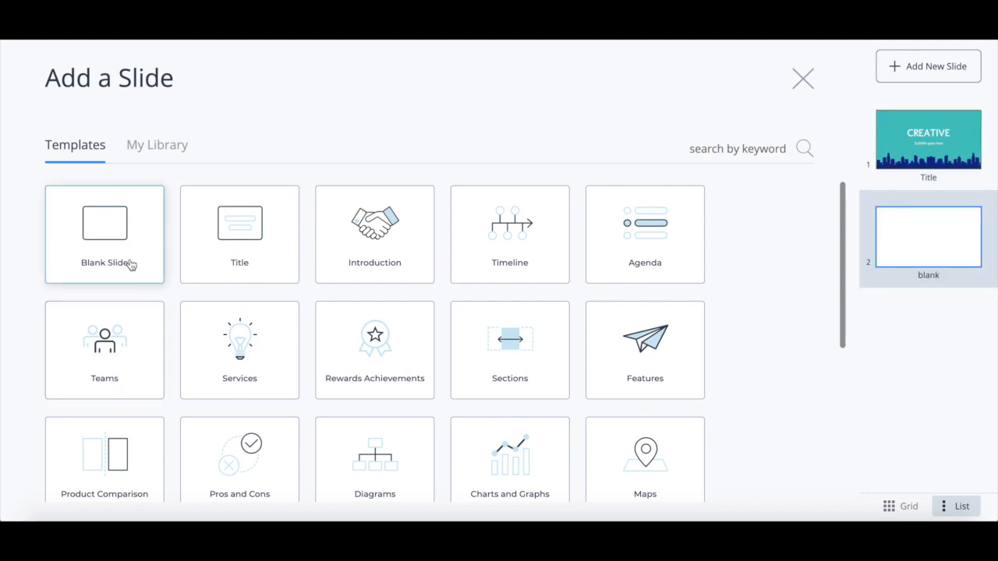
# - Examine the slide layouts in the categories from Title, Introduction, Timeline and Agenda through Teams, Services, Rewards Achievements, Sections and Features
pyautogui.click(239, 273)
pyautogui.click(374, 263)
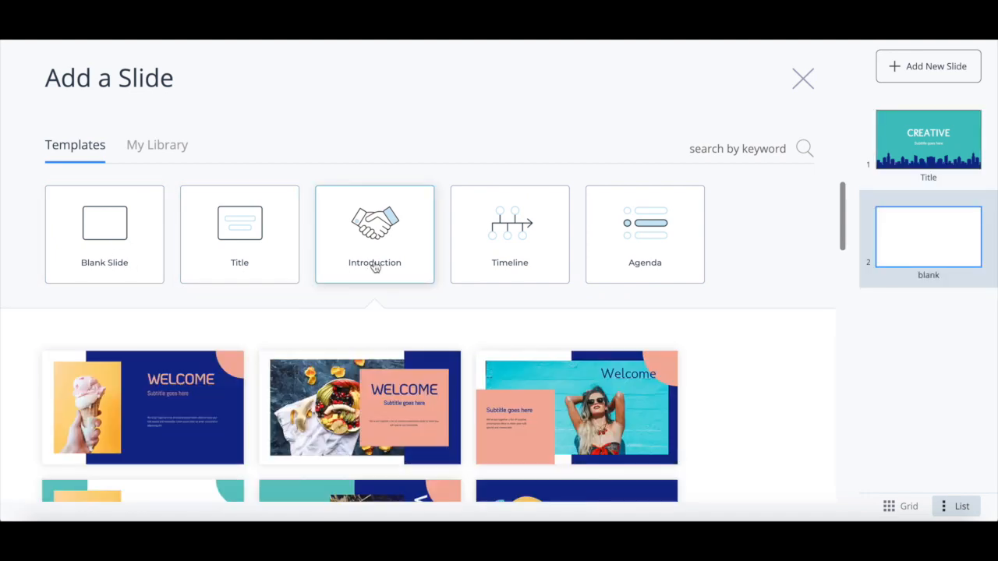
pyautogui.click(500, 264)
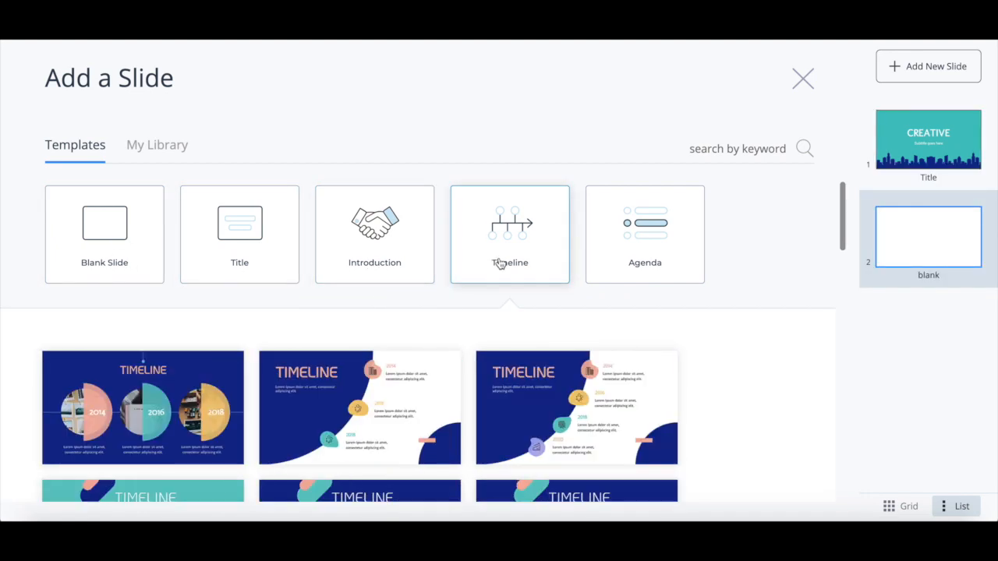
pyautogui.click(624, 263)
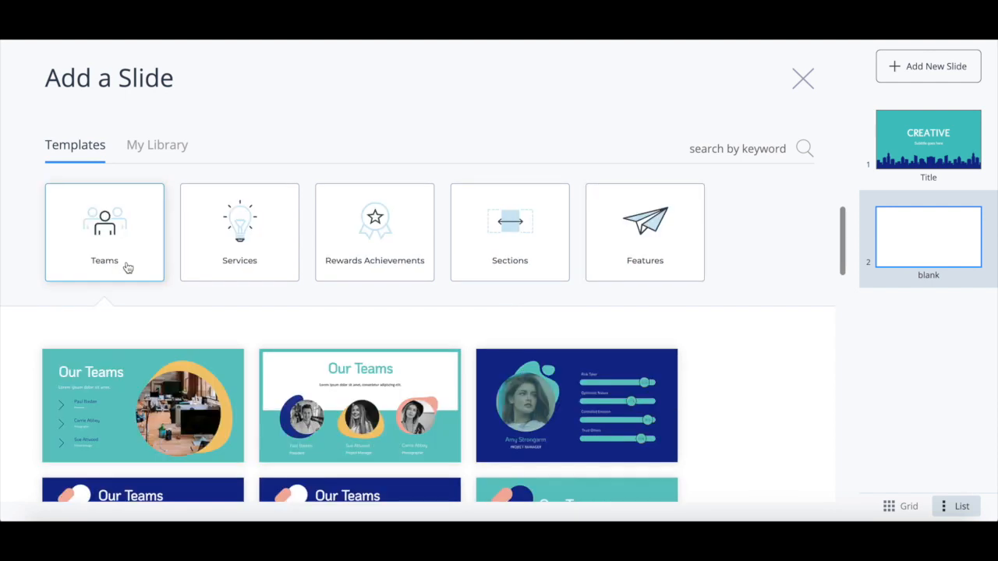
pyautogui.click(225, 265)
pyautogui.click(341, 265)
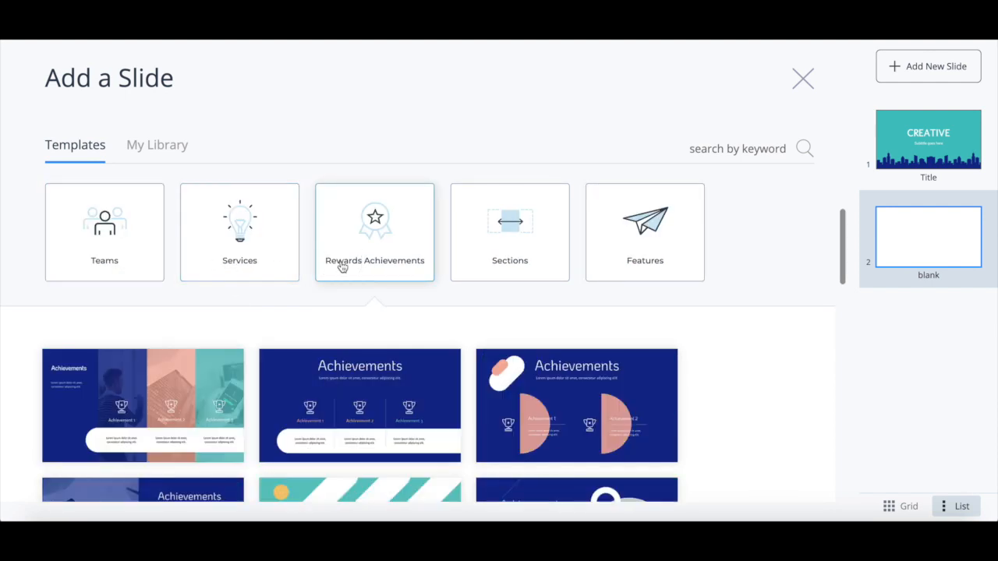
pyautogui.click(487, 248)
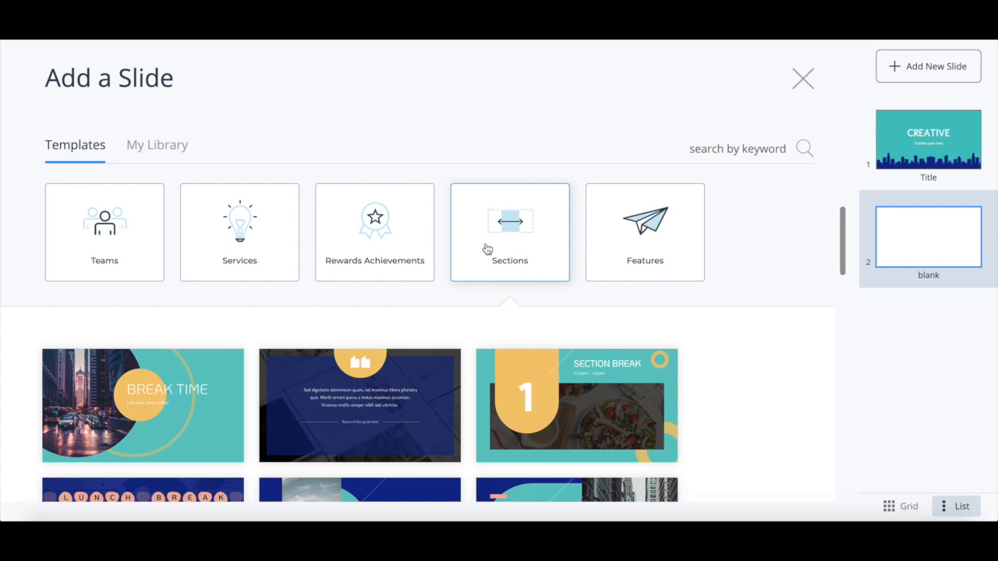
pyautogui.click(651, 245)
# - Examine the slide layouts offered for Product Comparison, Pros and Cons, Diagrams, Charts and Graphs, and Maps
pyautogui.scroll(-2, 651, 246)
pyautogui.click(119, 256)
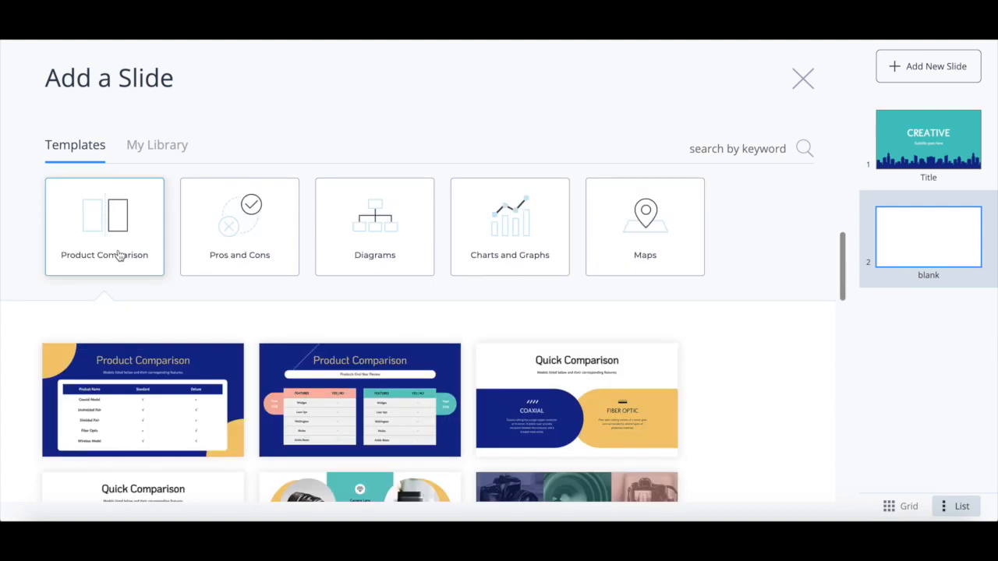
pyautogui.click(209, 248)
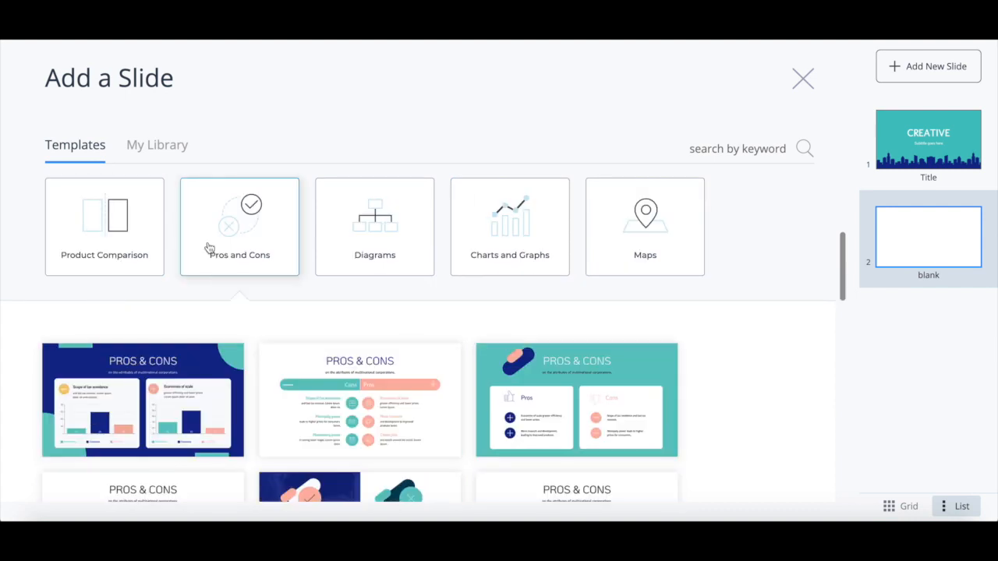
pyautogui.click(352, 252)
pyautogui.click(515, 251)
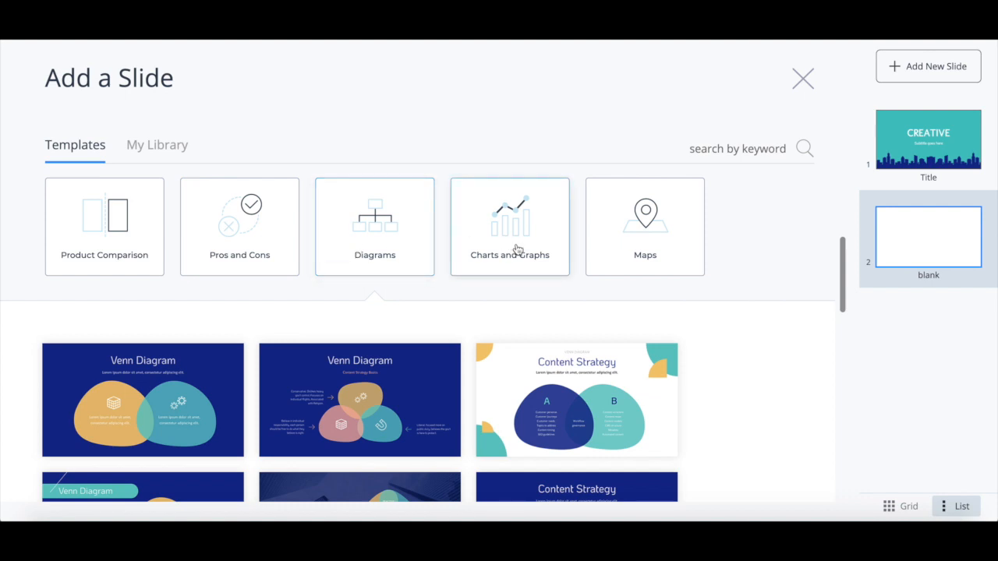
pyautogui.click(646, 248)
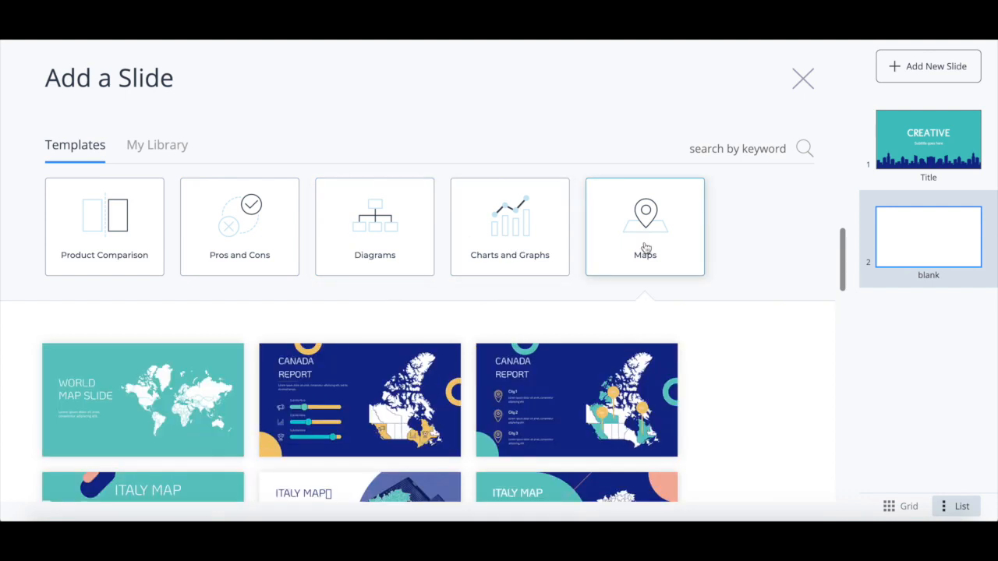
# - Examine the slide layouts for Gallery/Art/Portfolio, Steps/Process, Pricing Table/Subscription, Testimonials, Contact Us and Thank you slides
pyautogui.scroll(-1, 390, 265)
pyautogui.click(122, 312)
pyautogui.scroll(-1, 121, 311)
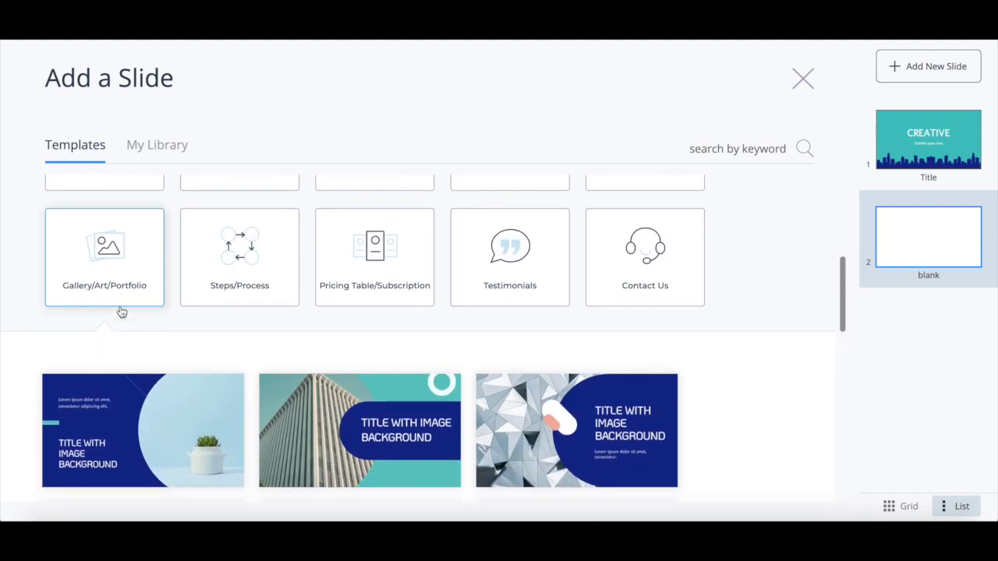
pyautogui.click(200, 256)
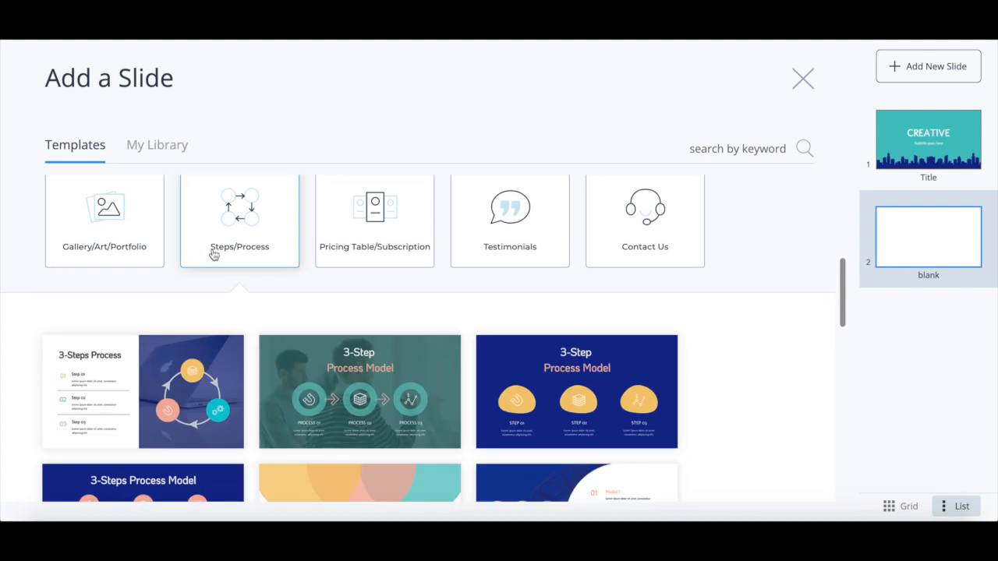
pyautogui.click(361, 250)
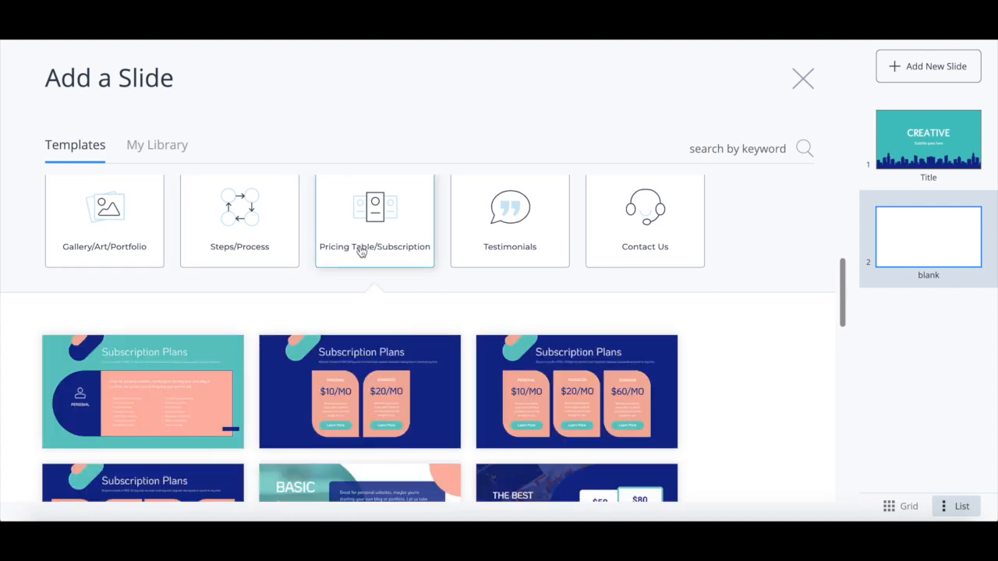
pyautogui.click(550, 259)
pyautogui.click(615, 251)
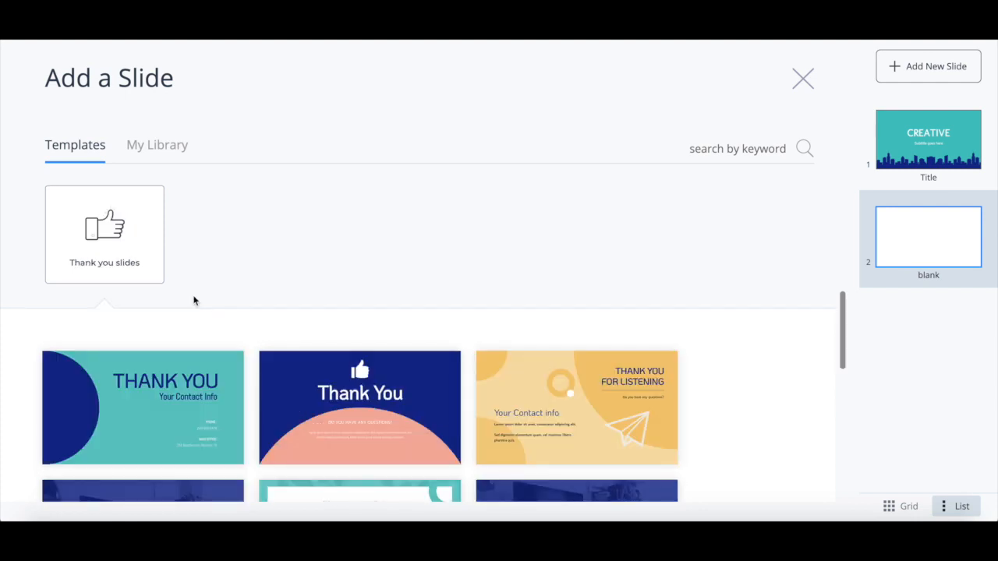
# - Insert the Introduction layout with the fruit bowl photo and Welcome text box after the blank slide and open it for editing
pyautogui.scroll(2, 194, 301)
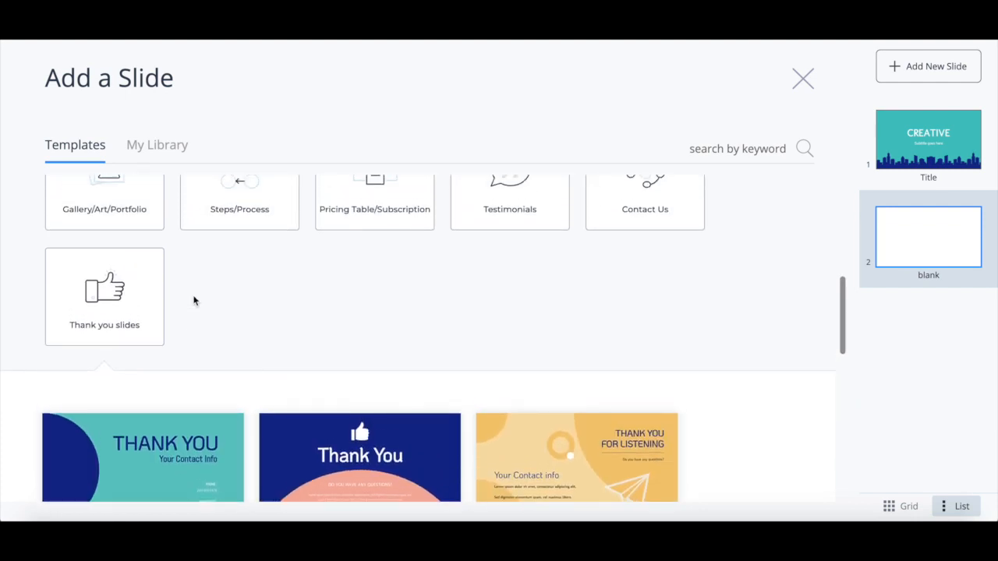
pyautogui.scroll(4, 194, 301)
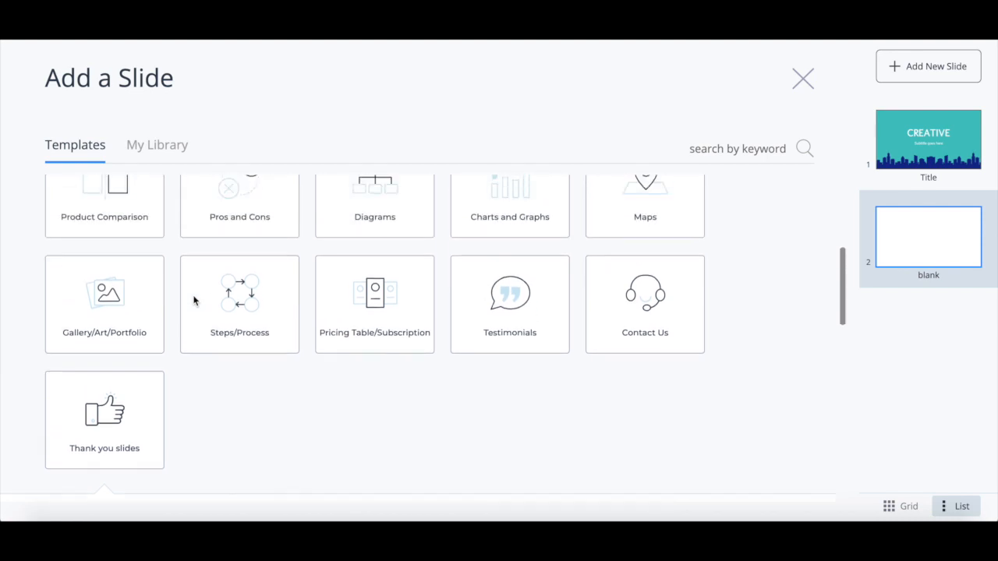
pyautogui.scroll(5, 194, 301)
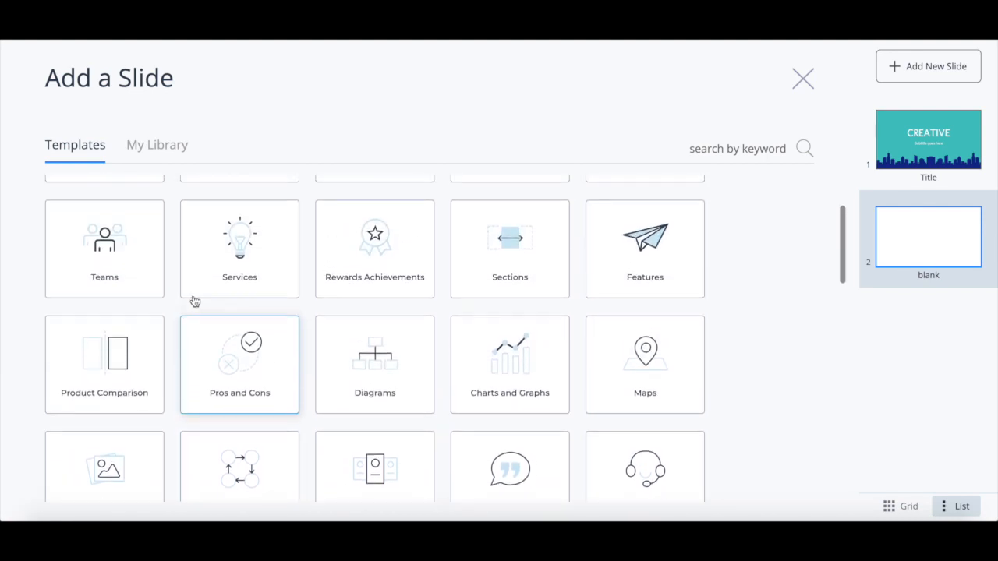
pyautogui.scroll(3, 194, 301)
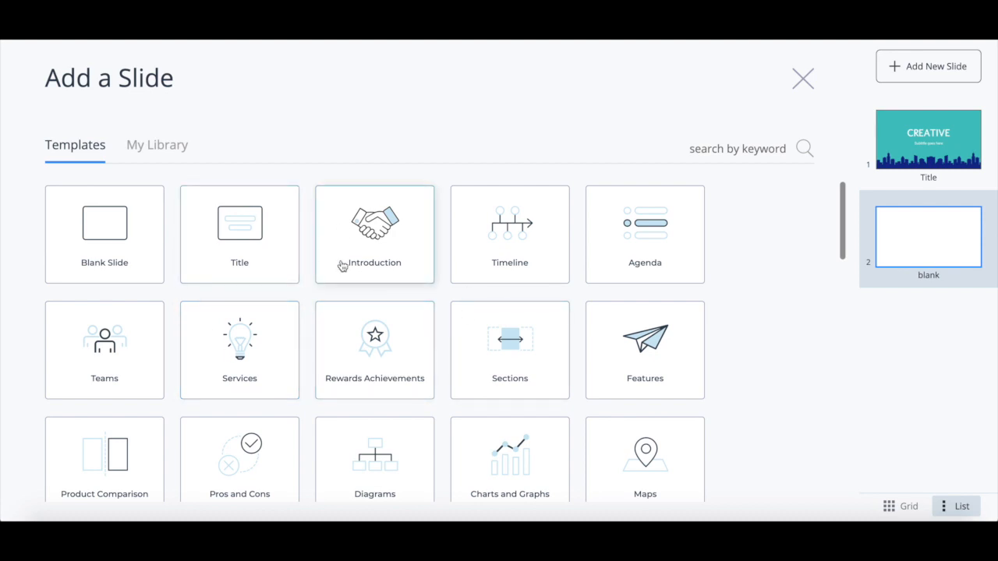
pyautogui.click(399, 277)
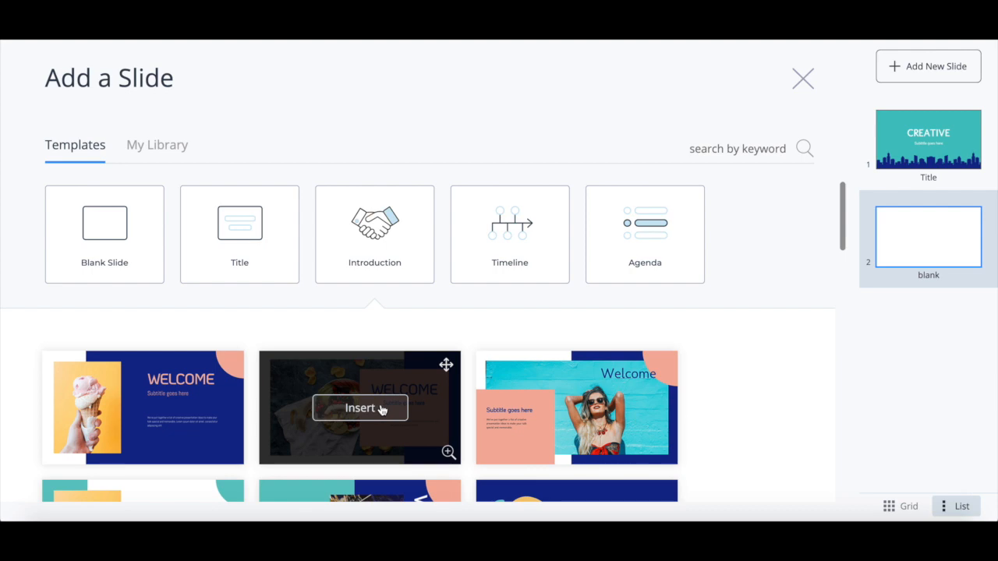
pyautogui.click(381, 413)
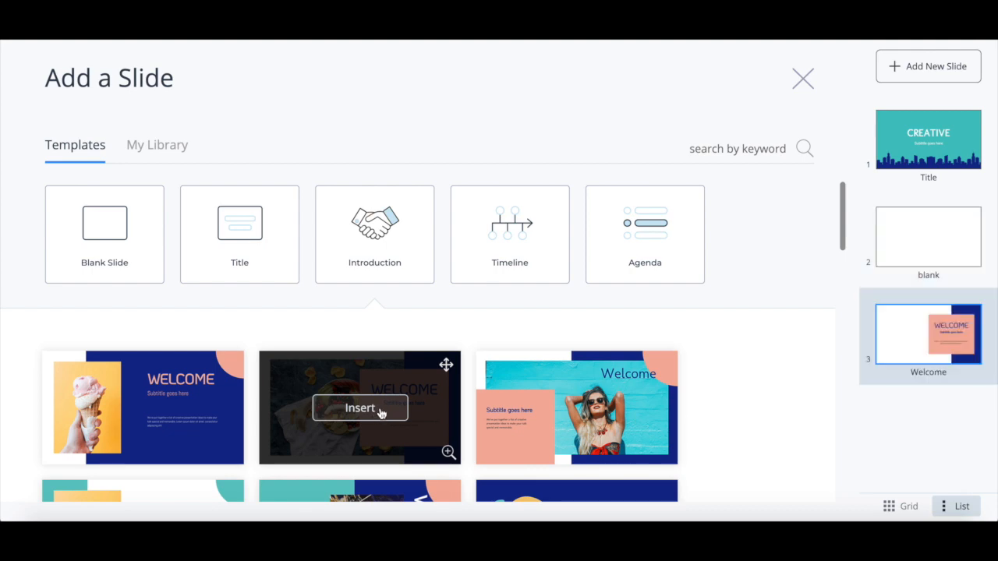
pyautogui.click(899, 313)
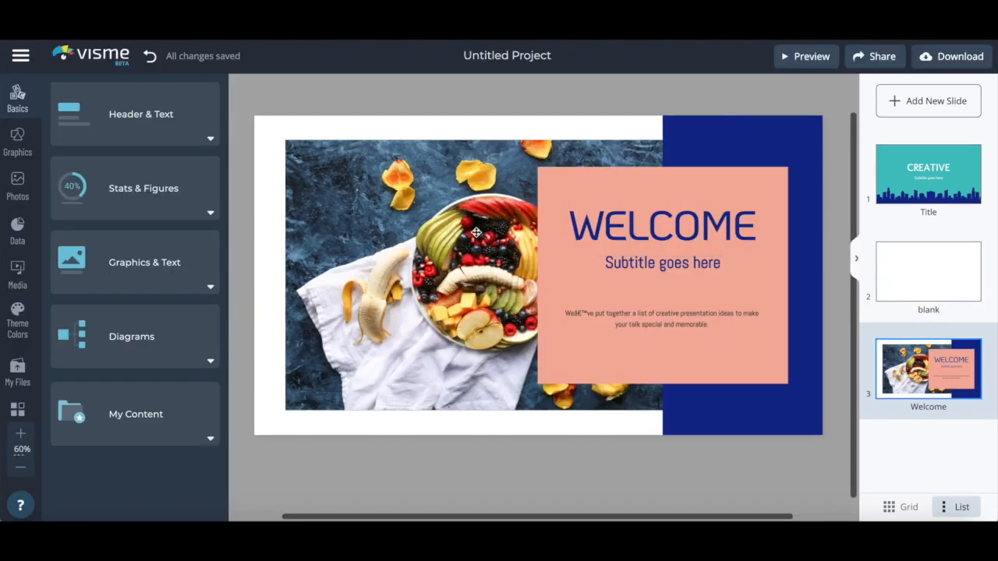
# - Inspect the fruit photo, WELCOME heading and body paragraph on the slide and open the paragraph's text formatting options
pyautogui.click(474, 226)
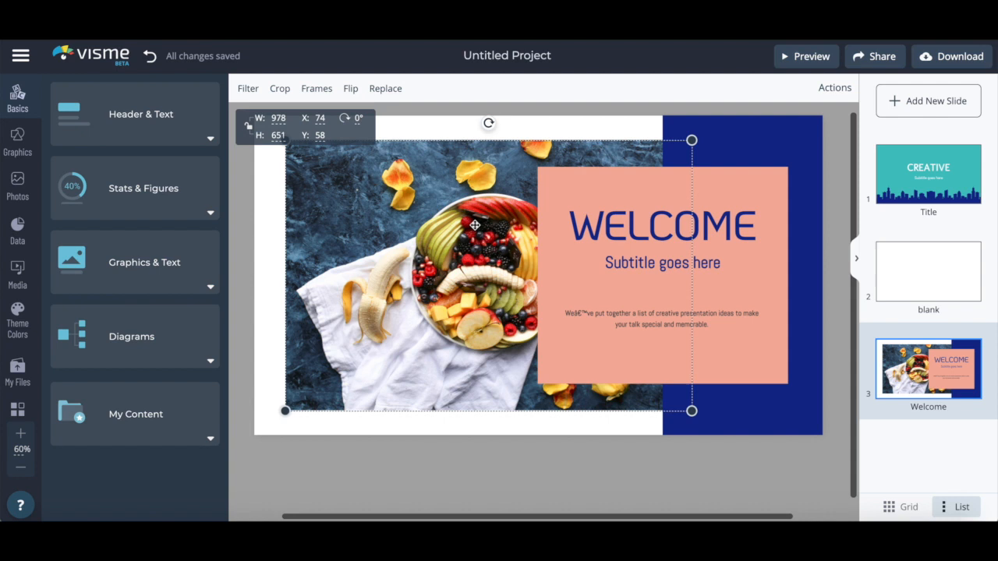
pyautogui.click(614, 221)
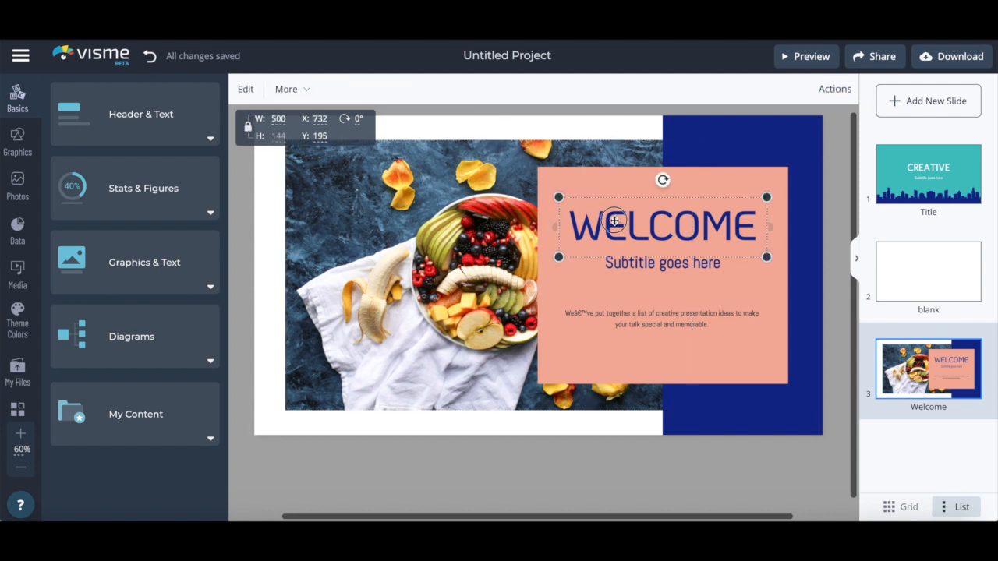
pyautogui.click(630, 320)
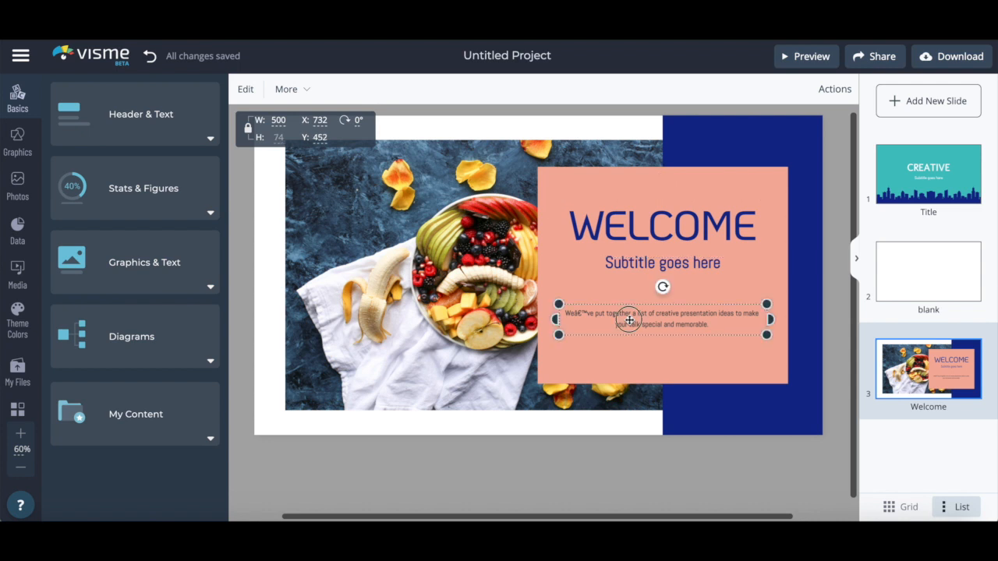
pyautogui.click(245, 88)
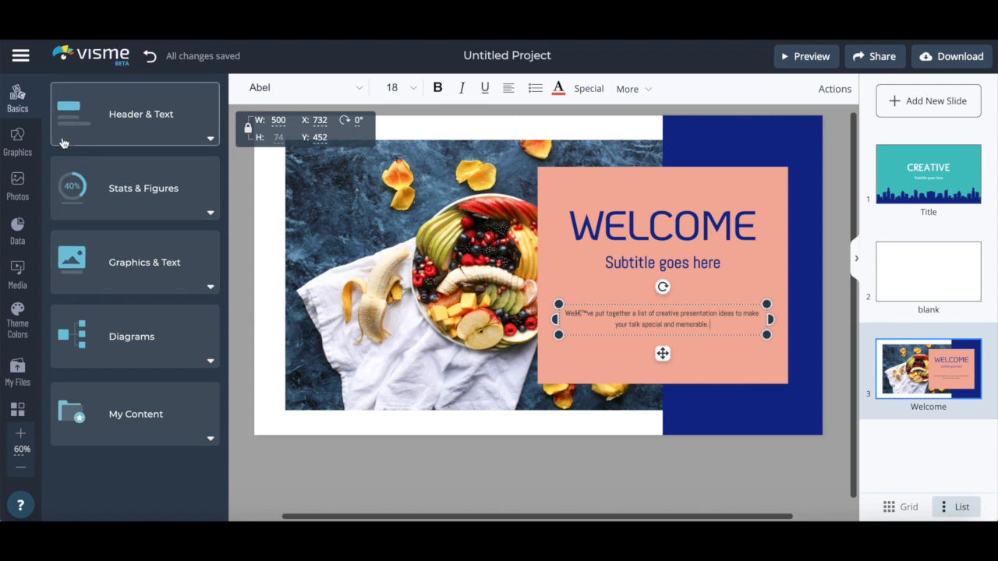
# - Add a title text box from the Header & Text blocks to the Welcome slide
pyautogui.scroll(-1, 28, 228)
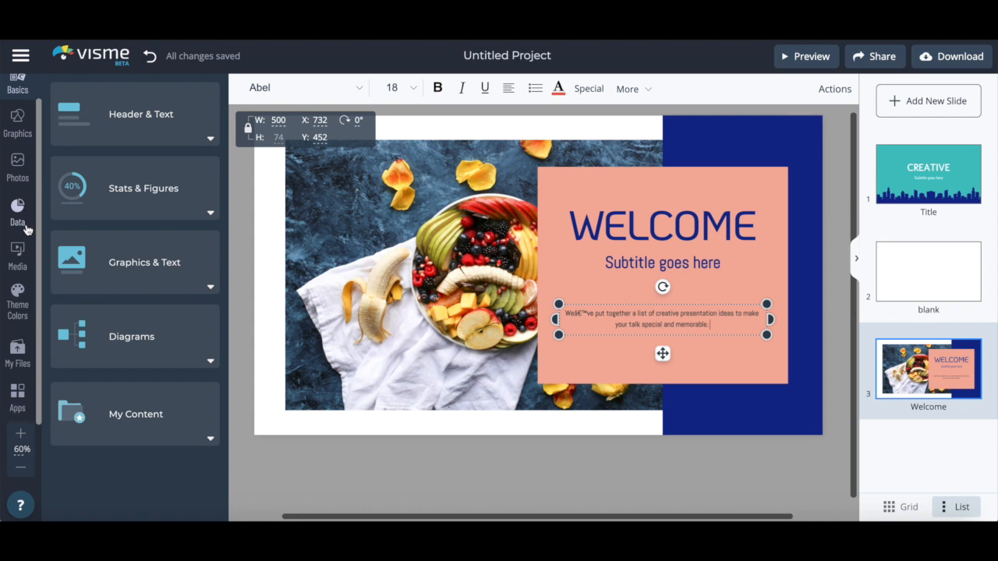
pyautogui.scroll(1, 28, 228)
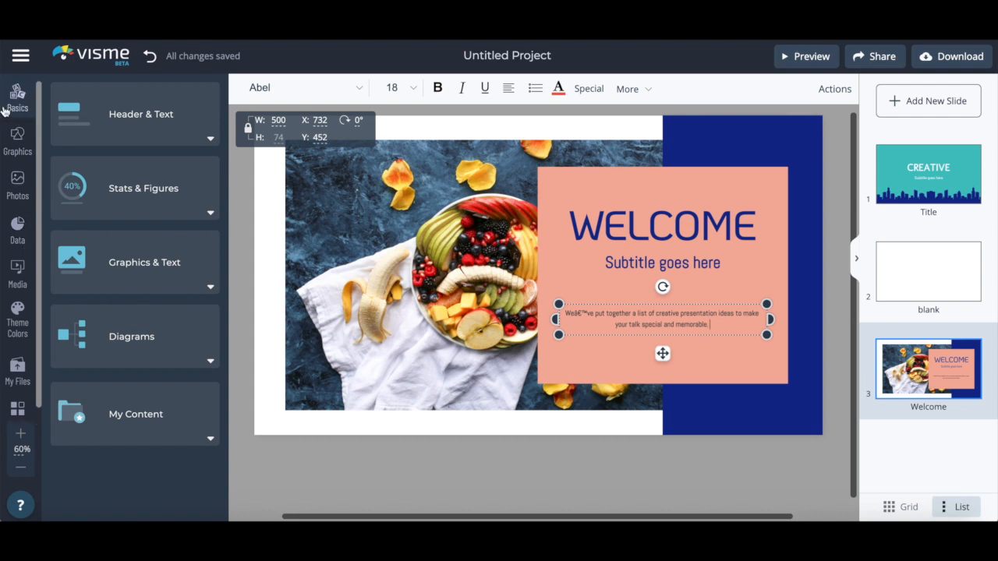
pyautogui.click(205, 105)
pyautogui.click(207, 99)
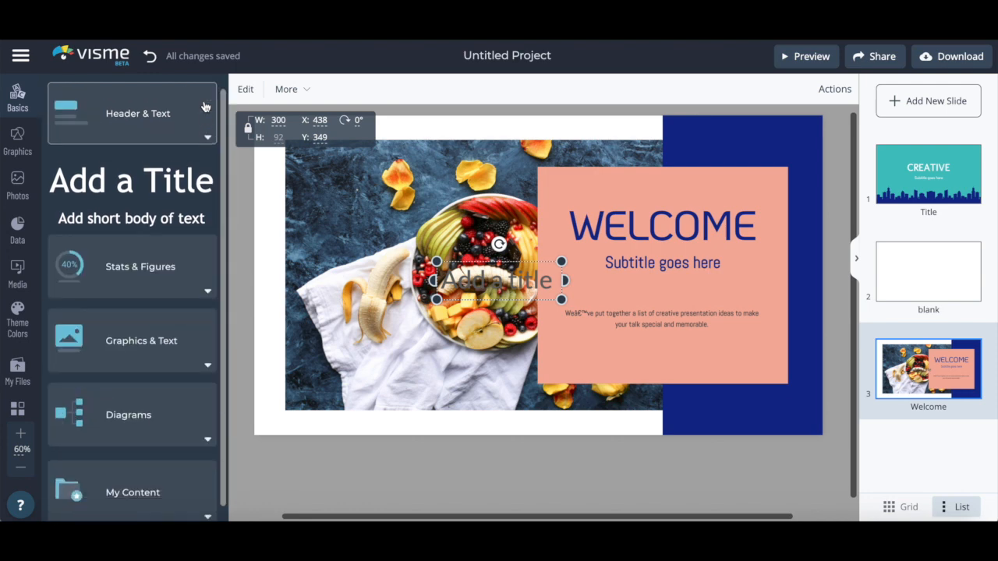
# - Look through the remaining basic content blocks, including Graphics & Text and My Content
pyautogui.click(209, 104)
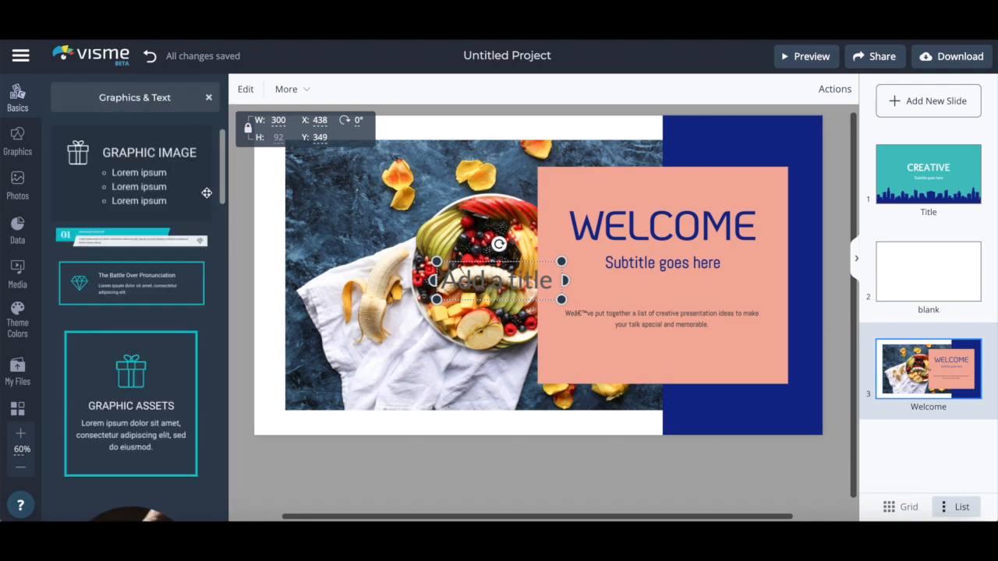
pyautogui.click(209, 105)
pyautogui.click(189, 341)
pyautogui.click(186, 409)
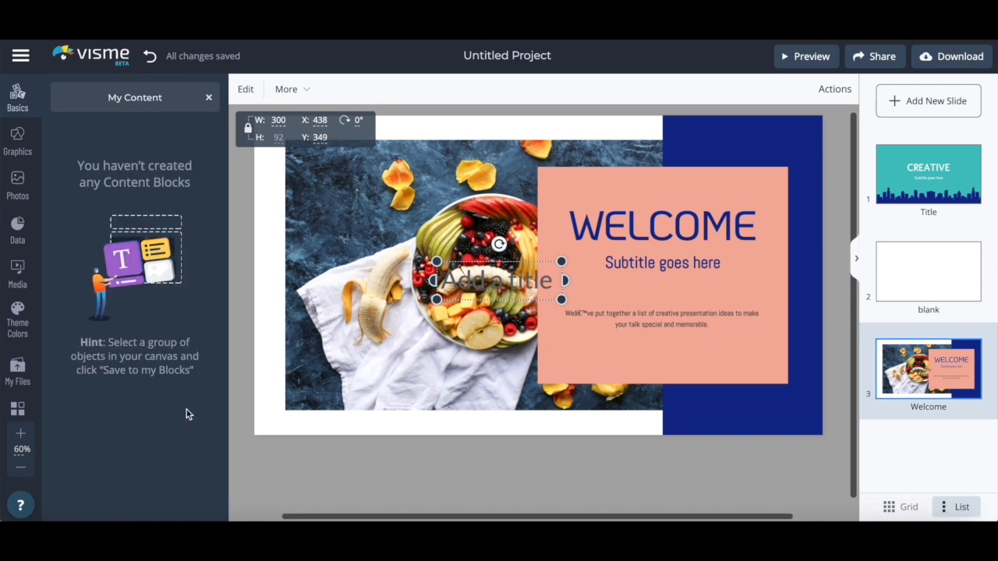
# - Examine the Shapes, Arrows & Lines and Icons collections among the graphics
pyautogui.click(24, 151)
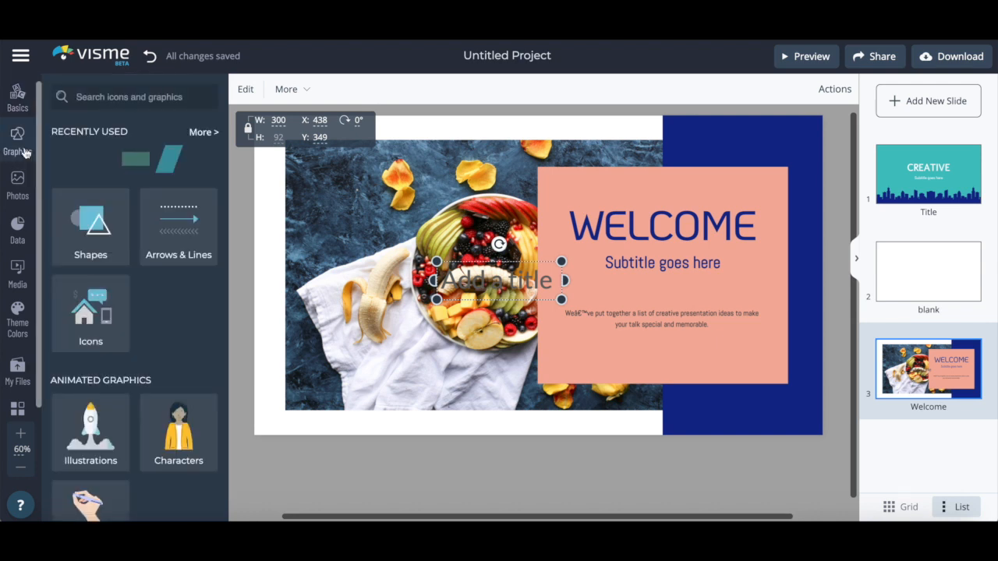
pyautogui.click(90, 226)
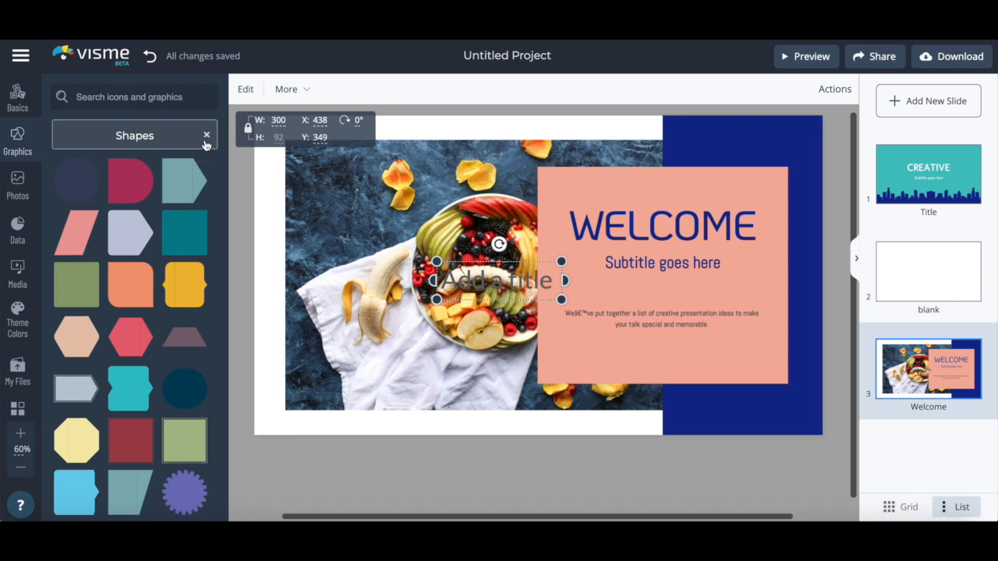
pyautogui.click(206, 138)
pyautogui.click(187, 238)
pyautogui.click(206, 137)
pyautogui.click(110, 326)
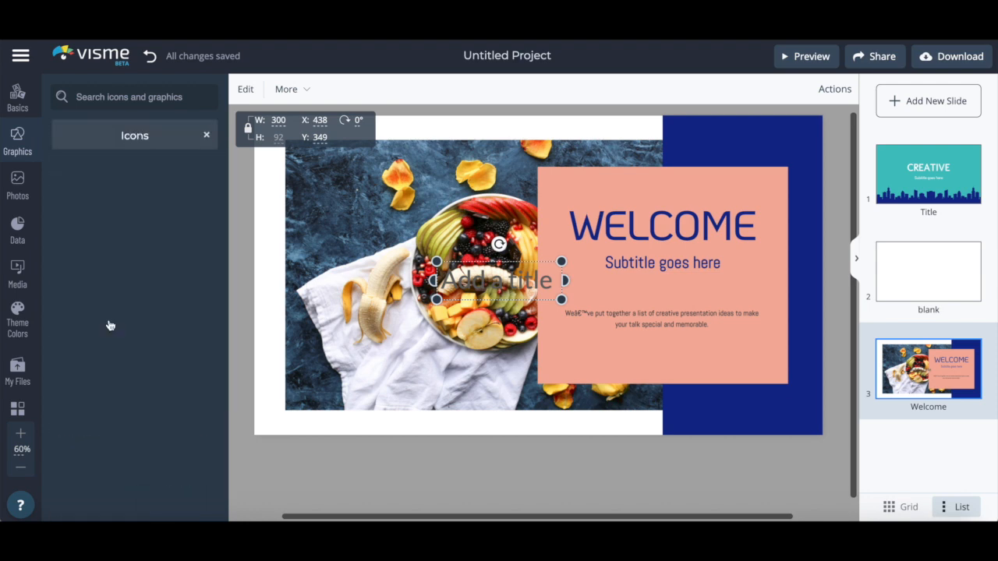
pyautogui.click(177, 146)
# - Examine the animated graphics collections, including Illustrations and Gestures
pyautogui.scroll(-1, 113, 433)
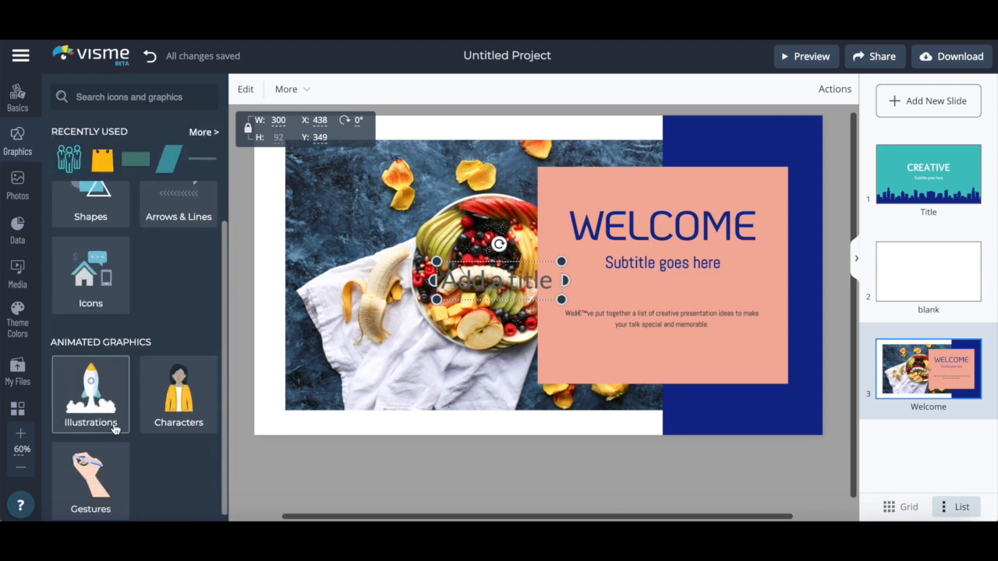
pyautogui.click(115, 382)
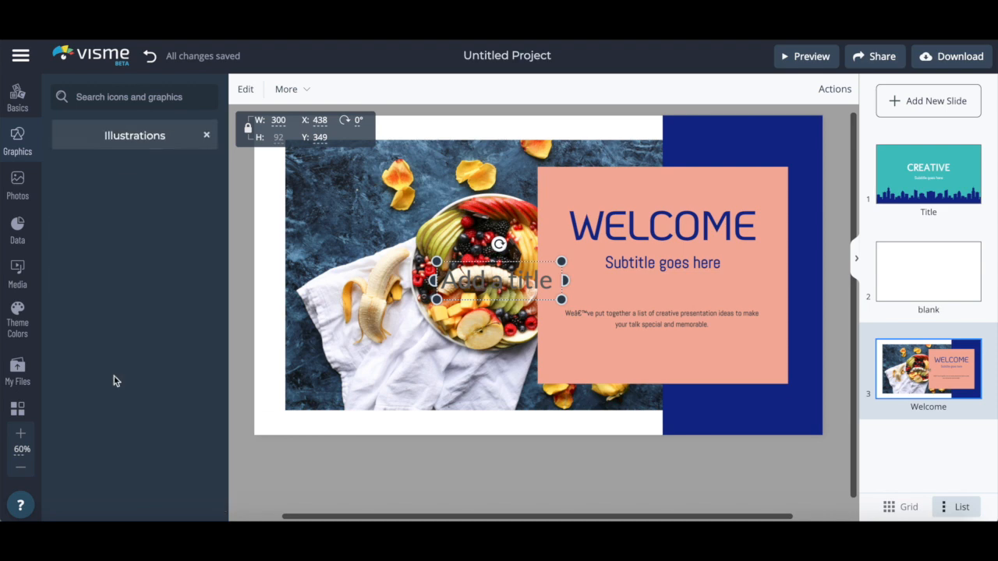
pyautogui.click(206, 135)
pyautogui.click(187, 425)
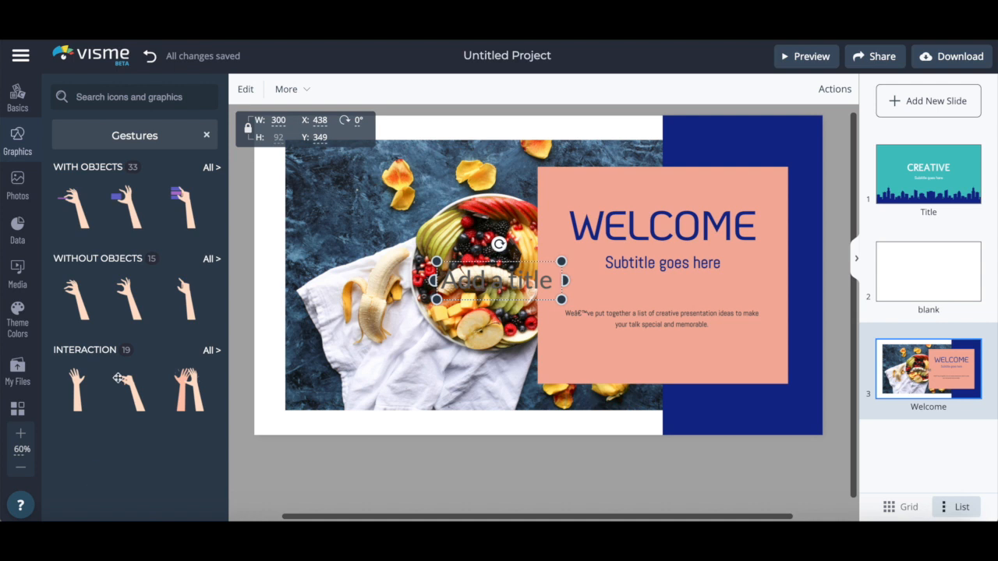
# - Browse the free stock photos and the image upload options
pyautogui.click(18, 188)
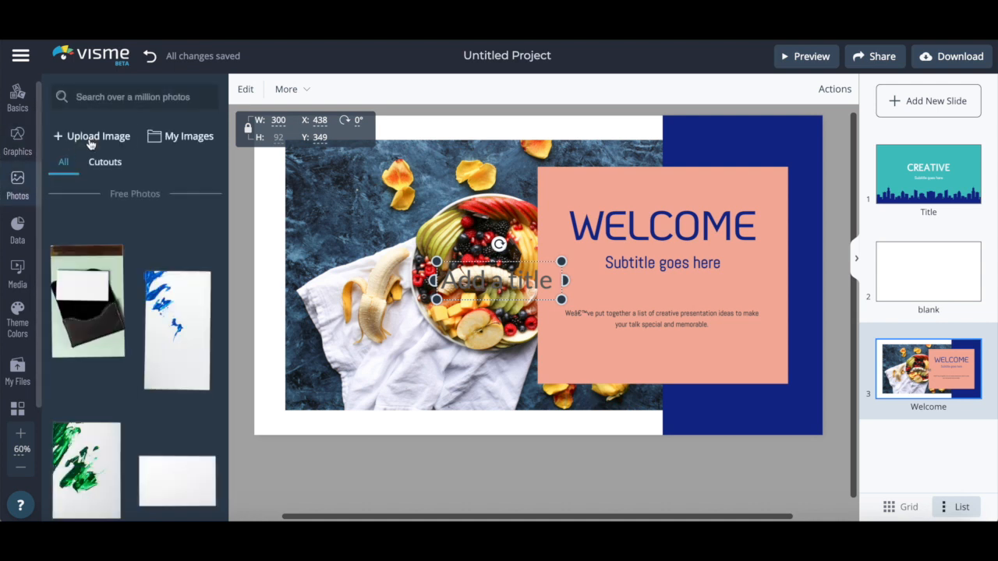
pyautogui.moveTo(148, 273)
pyautogui.scroll(-5, 149, 274)
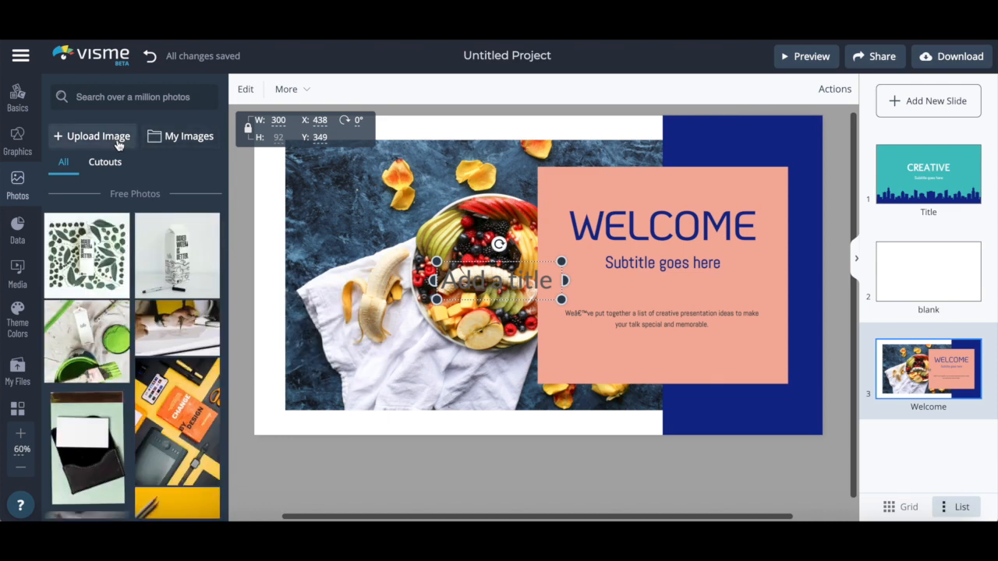
# - Examine the chart, table, map and data widgets and the media options for videos, online content and audio
pyautogui.click(13, 243)
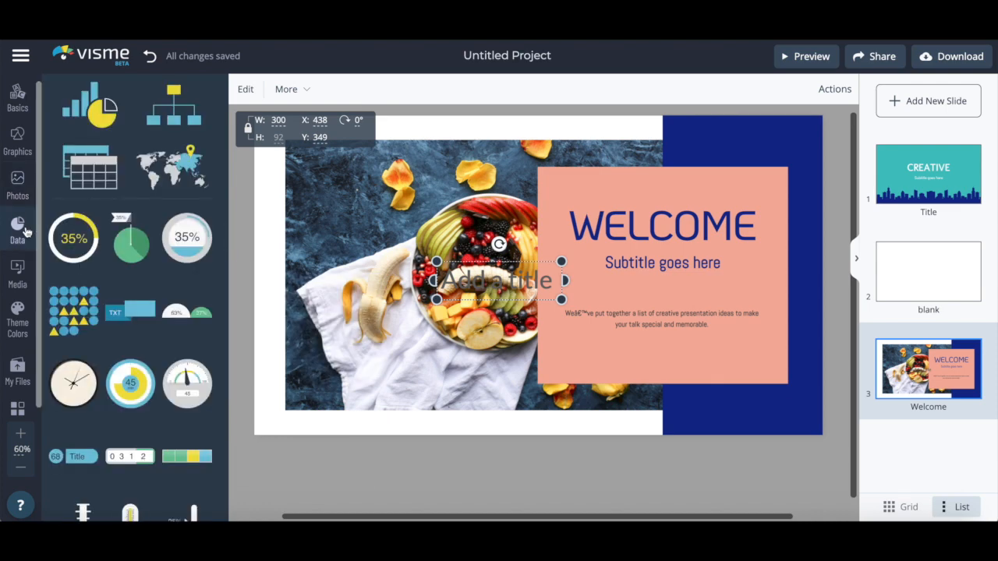
pyautogui.scroll(-2, 165, 156)
pyautogui.scroll(4, 163, 153)
pyautogui.click(18, 287)
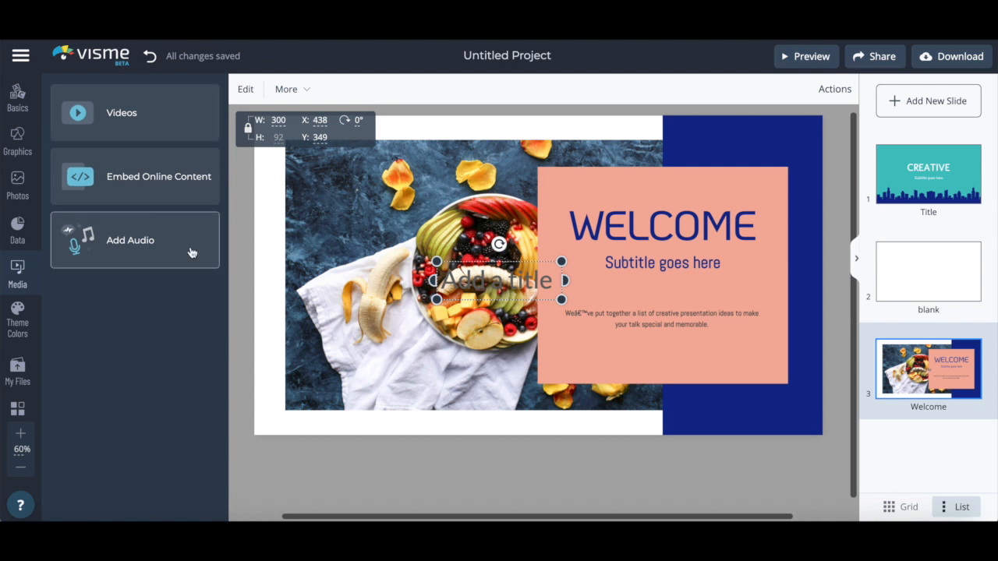
# - Review the theme color palettes and the uploaded images in My Files
pyautogui.click(17, 328)
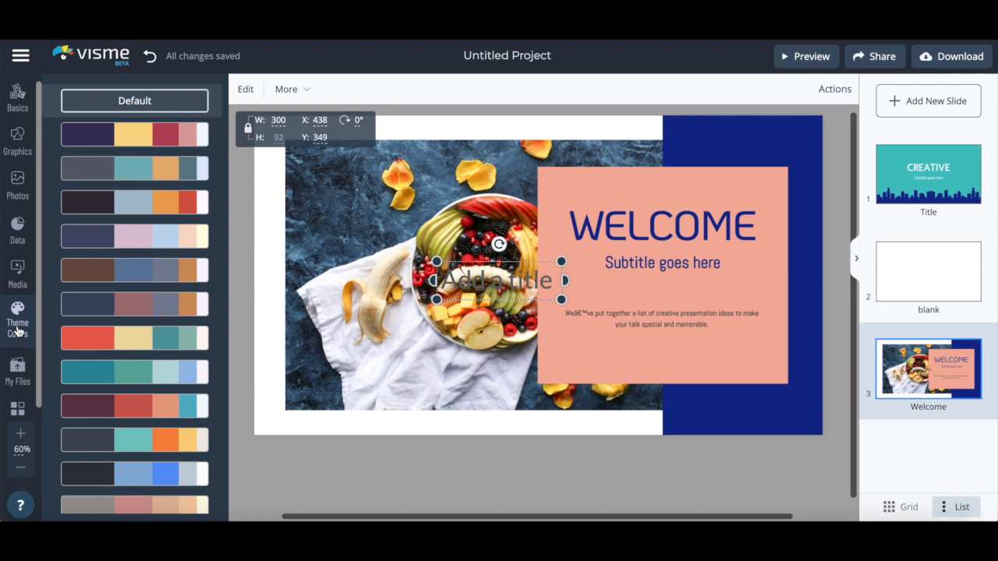
pyautogui.scroll(-2, 111, 285)
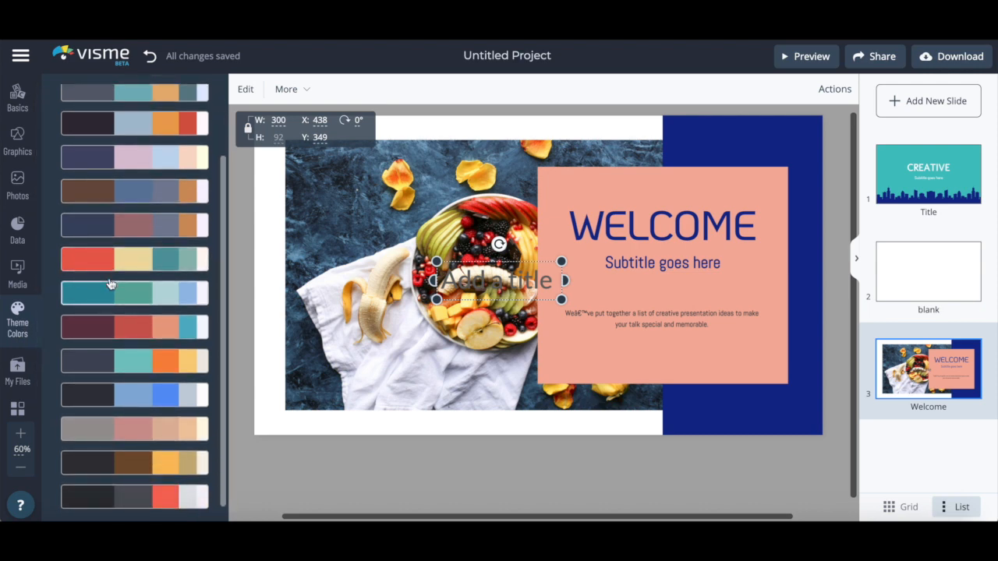
pyautogui.scroll(2, 111, 285)
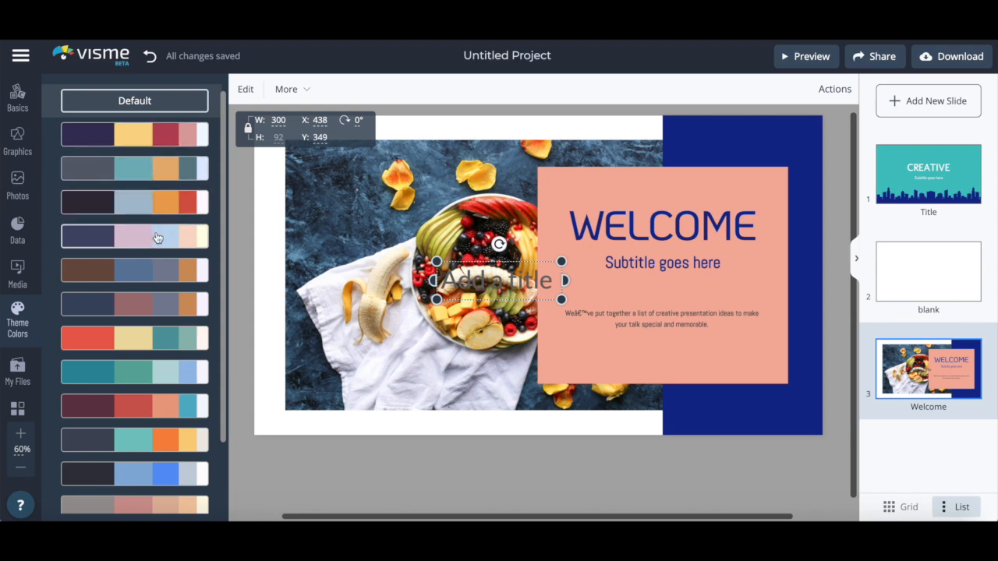
pyautogui.click(30, 375)
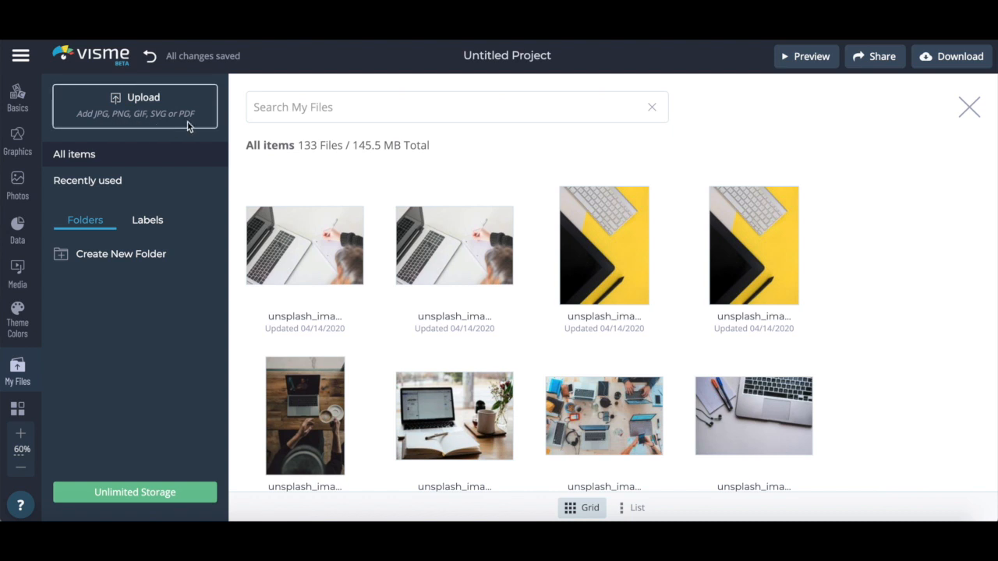
pyautogui.scroll(-1, 15, 398)
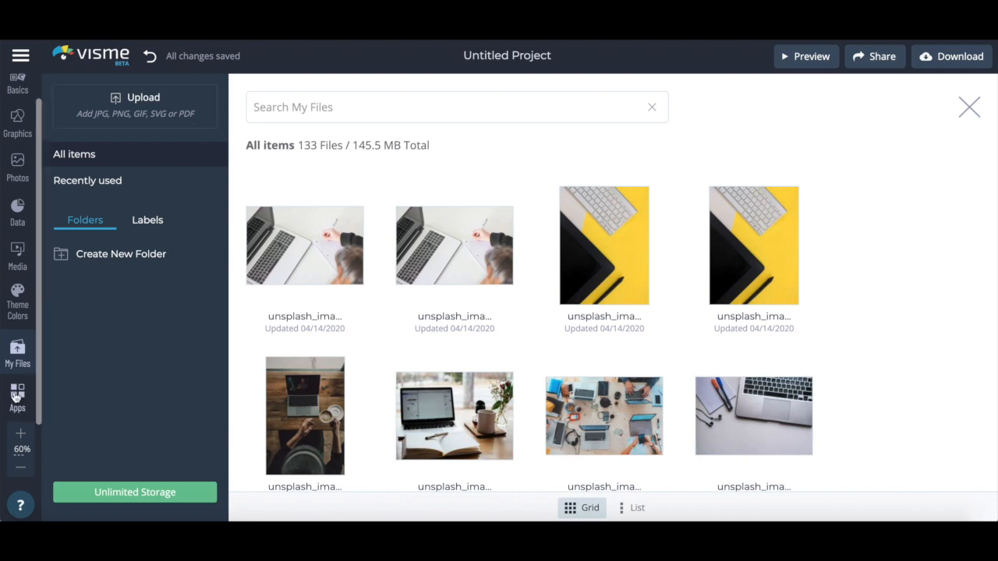
# - View the available app integrations and delete the "Add a title" text box from the Welcome slide
pyautogui.click(17, 397)
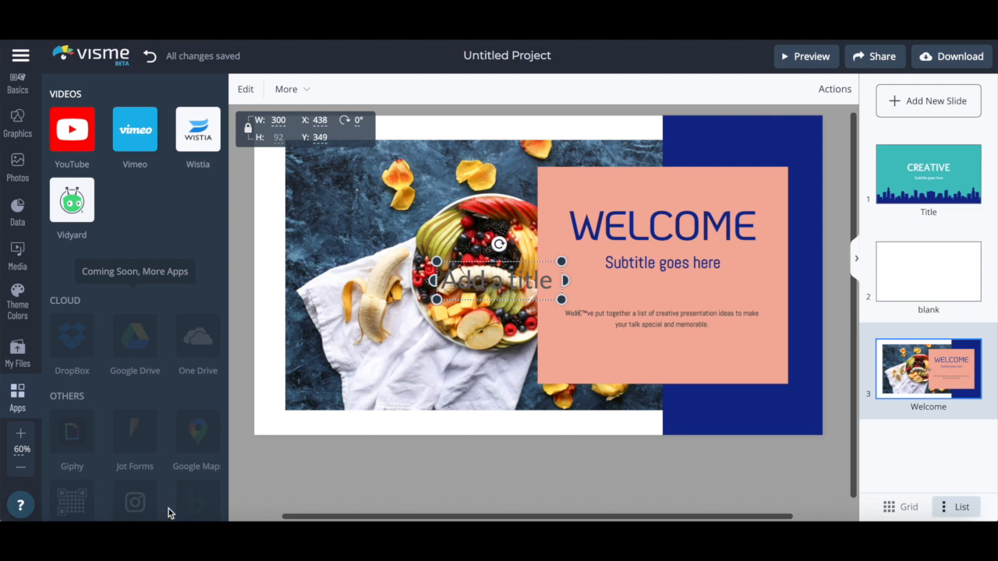
pyautogui.press('Delete')
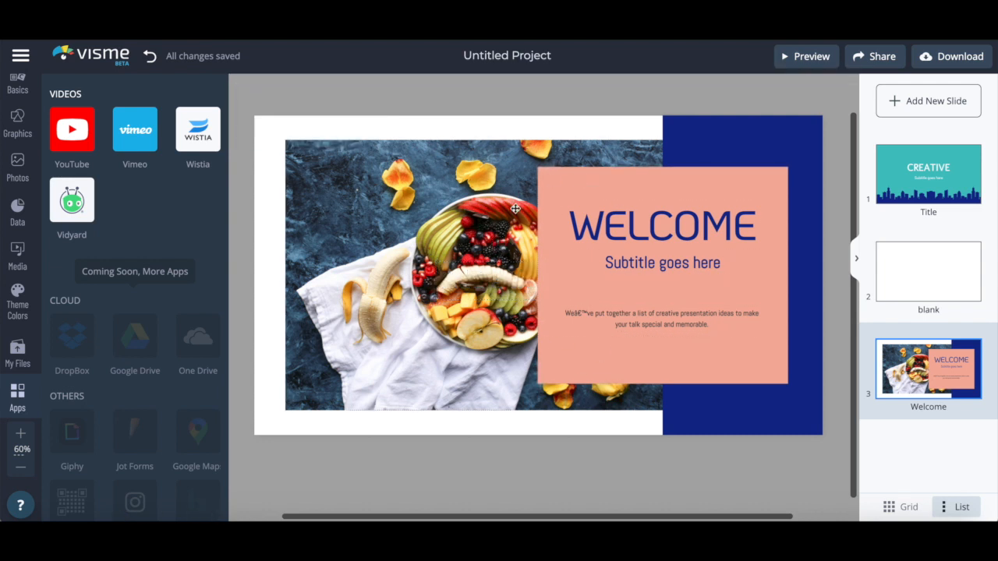
# - Rename the untitled project as Webinar Presentation
pyautogui.click(559, 60)
pyautogui.write('Webinar Presentation')
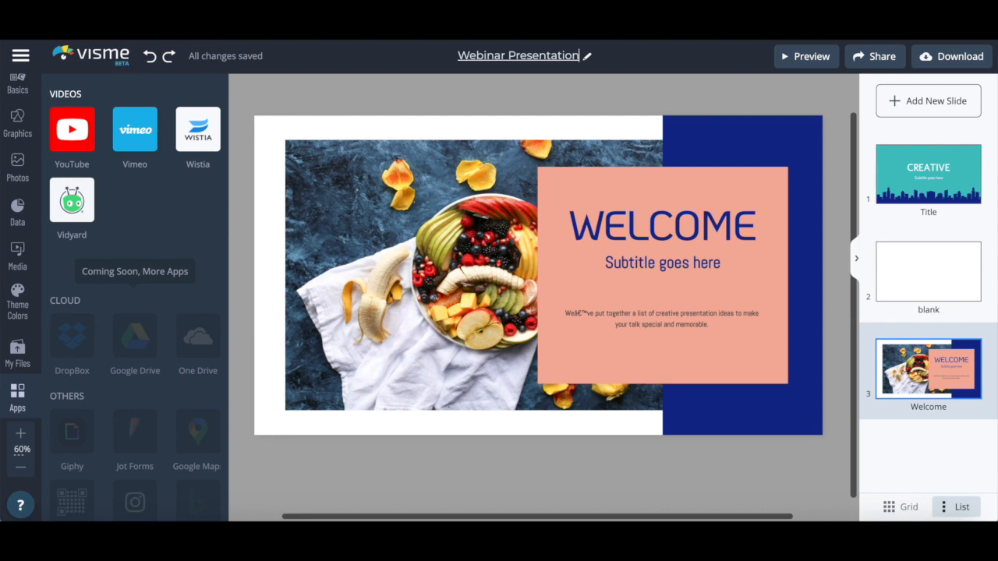
# - Preview the presentation and review the online sharing options for private access and website embedding
pyautogui.click(811, 57)
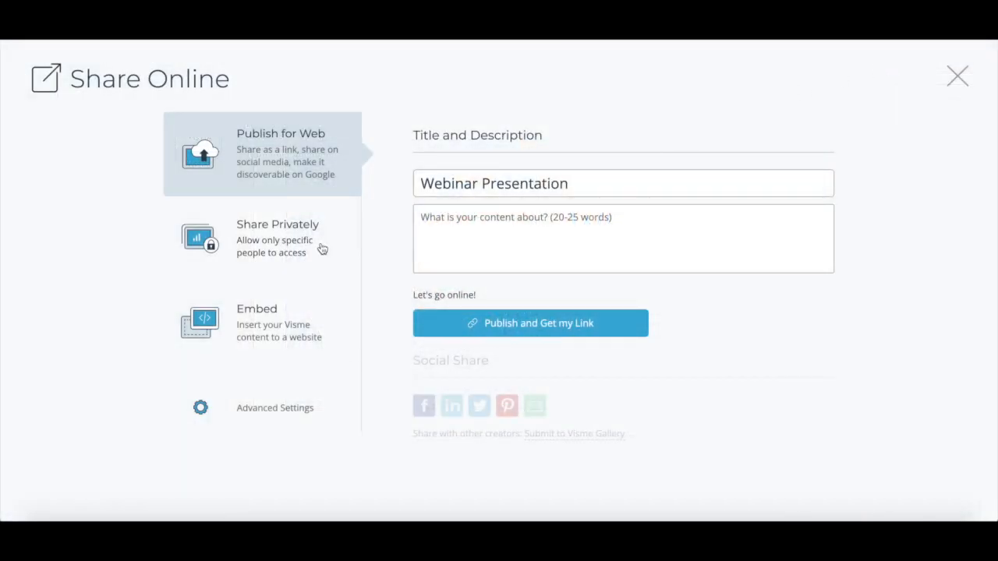
pyautogui.click(322, 249)
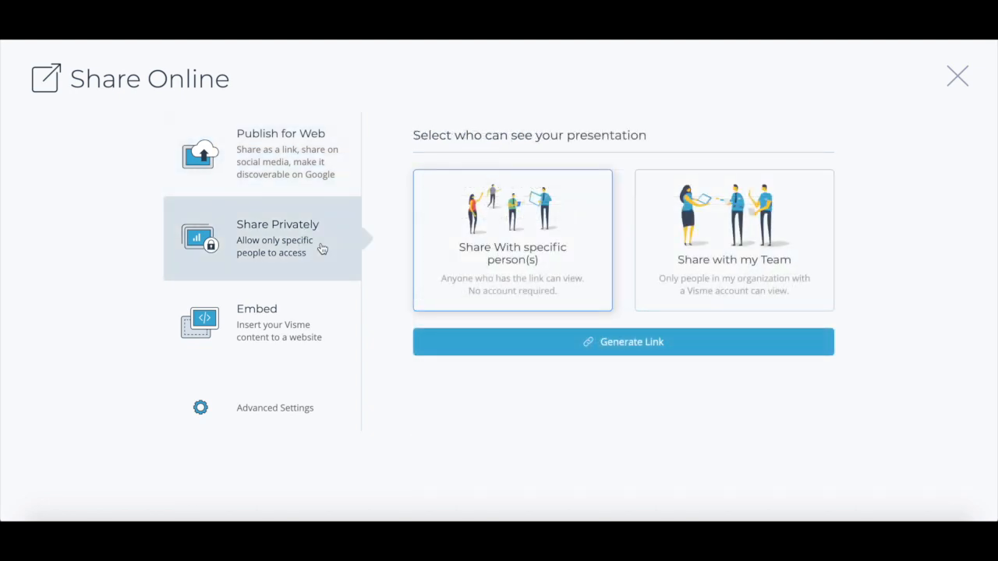
pyautogui.click(322, 326)
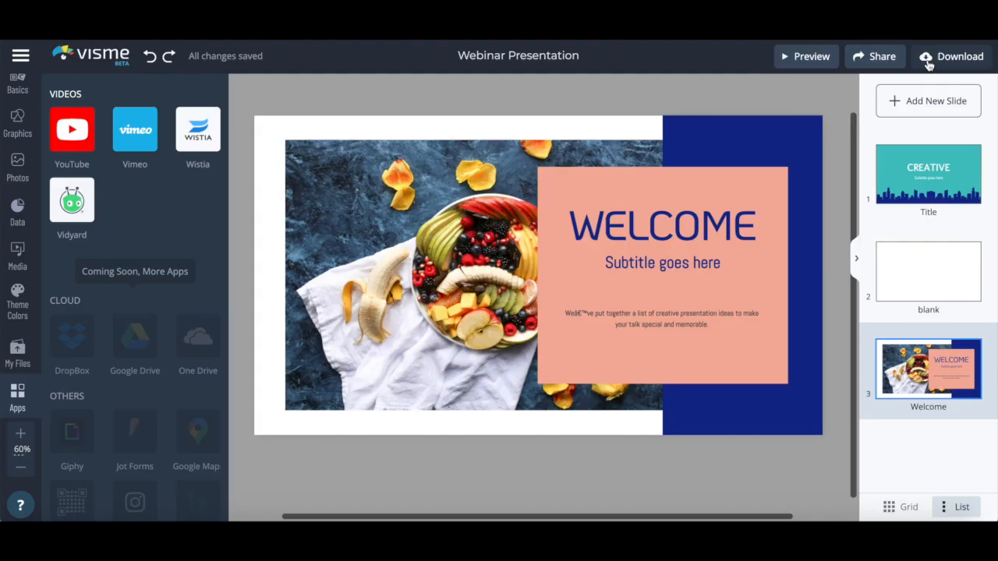
# - Review the image, PDF and video download options, and download the presentation for offline presenting in PPTX format
pyautogui.click(927, 64)
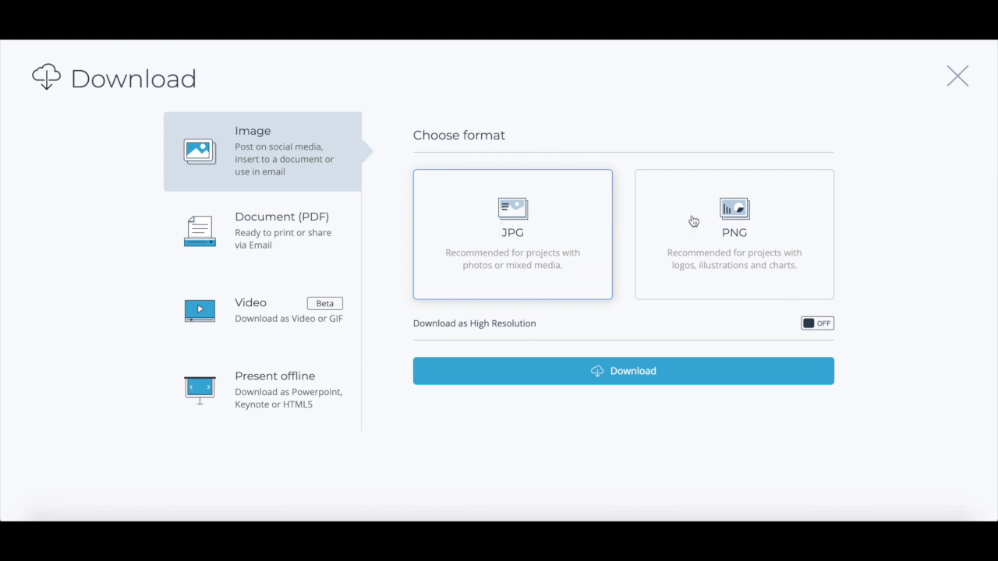
pyautogui.click(313, 234)
pyautogui.click(278, 315)
pyautogui.click(279, 383)
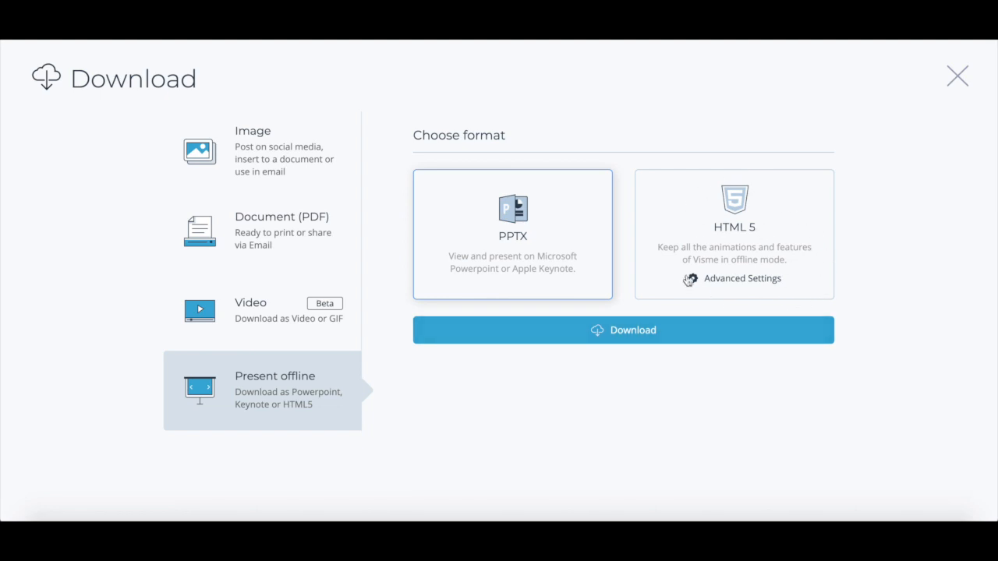
pyautogui.click(550, 333)
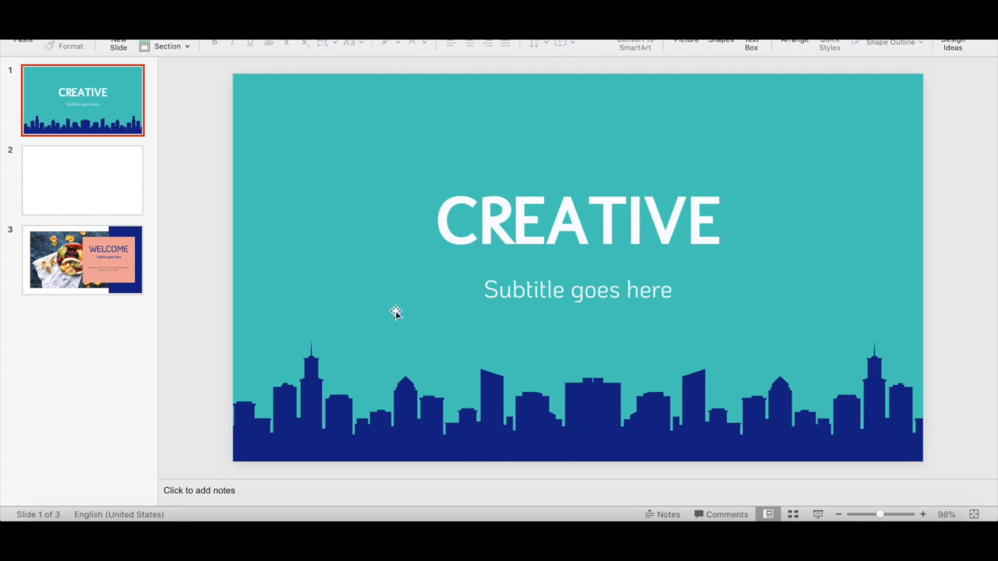
# - Check slides 2 and 3 of the downloaded presentation in PowerPoint
pyautogui.click(109, 198)
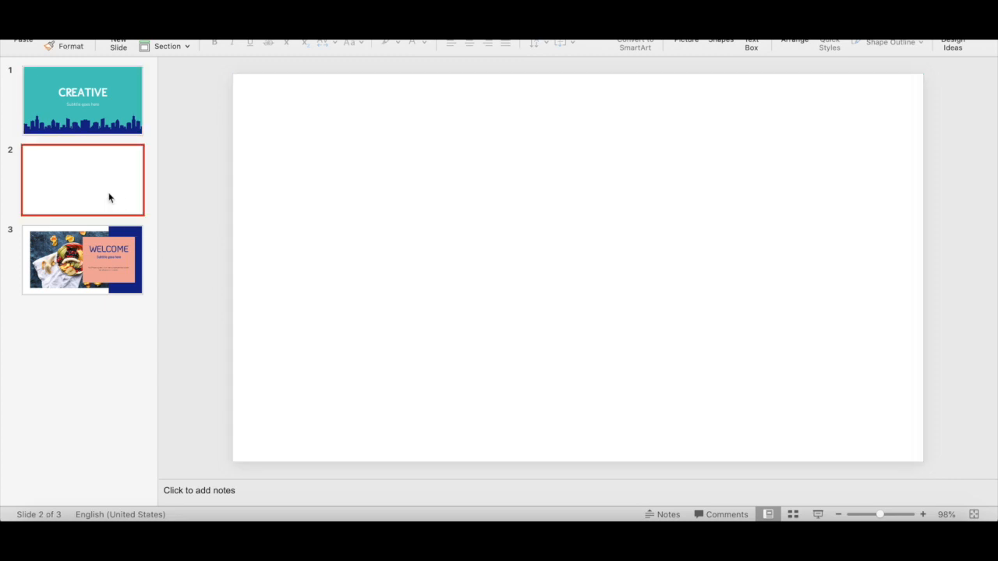
pyautogui.click(108, 251)
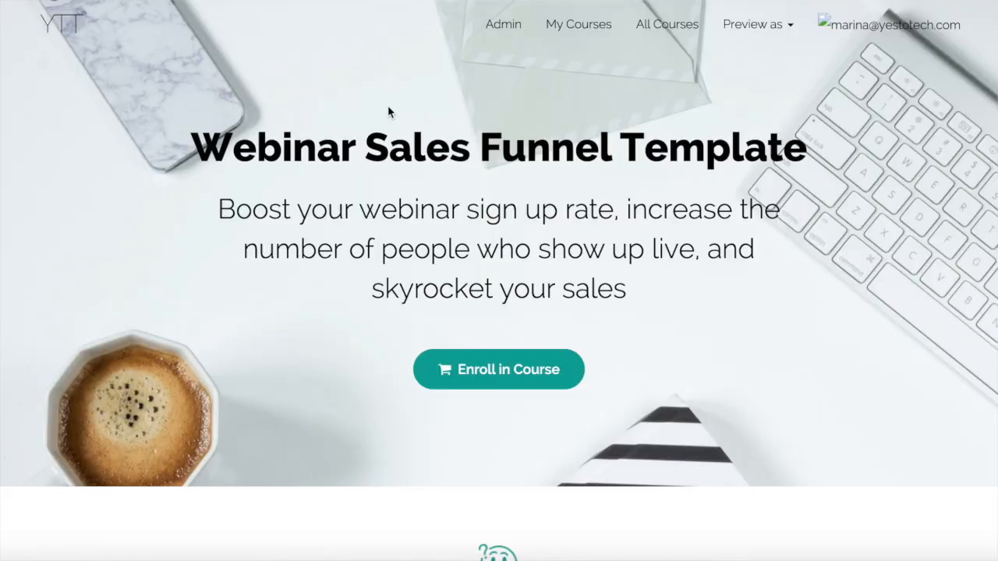
# - Read through the Webinar Sales Funnel Template course page, from its headline to the section on getting the template
pyautogui.scroll(-5, 387, 105)
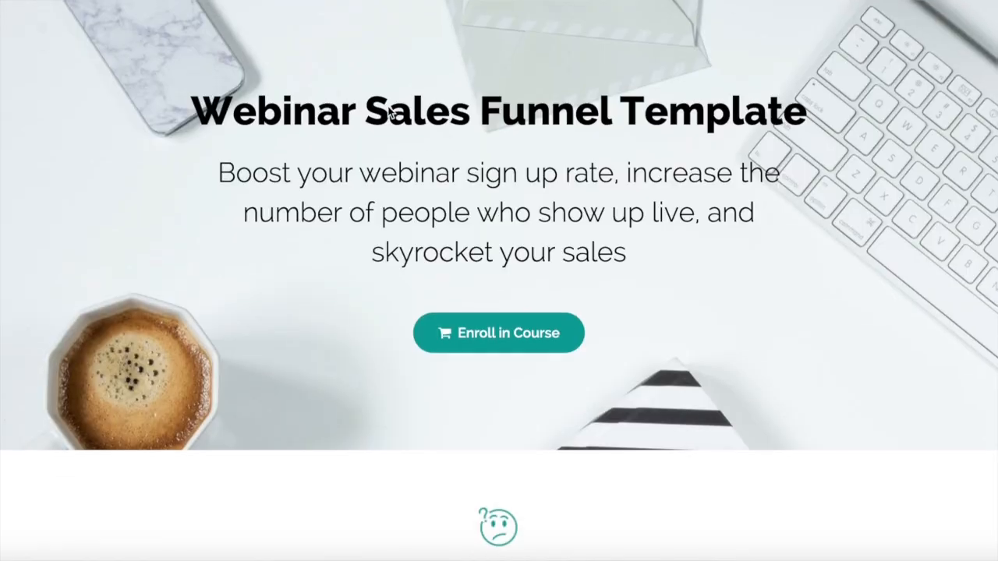
pyautogui.scroll(-5, 388, 105)
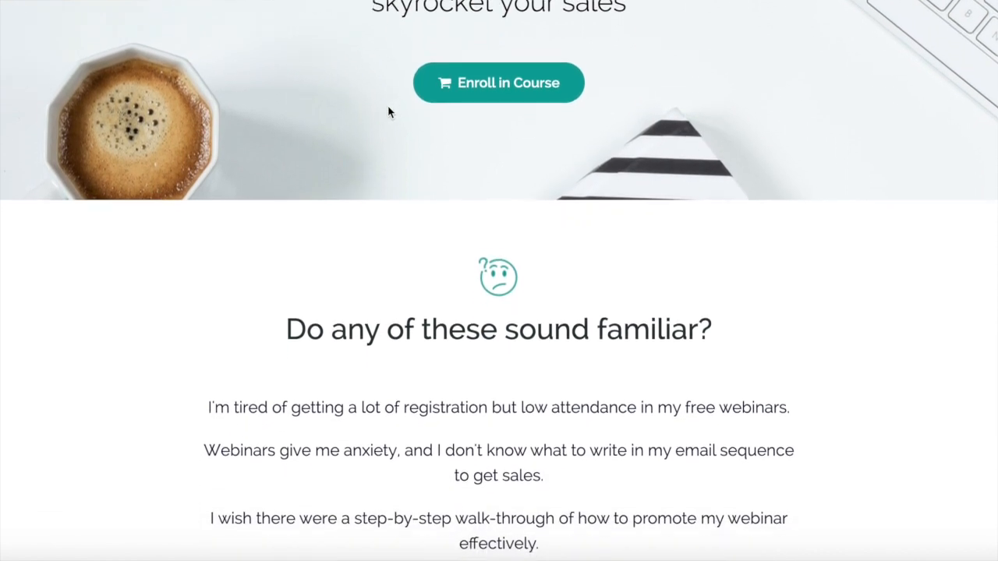
pyautogui.scroll(-5, 388, 106)
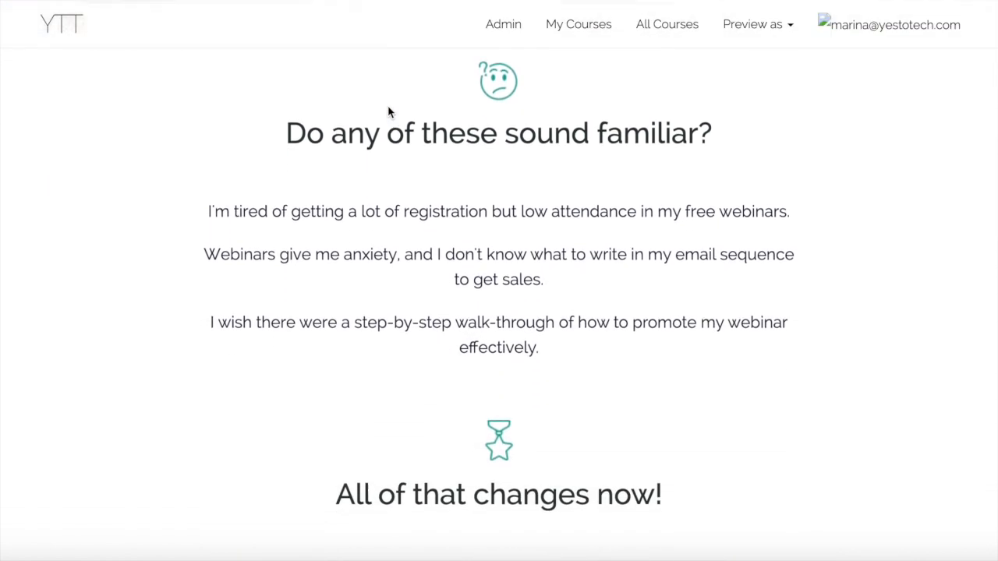
pyautogui.scroll(-3, 388, 105)
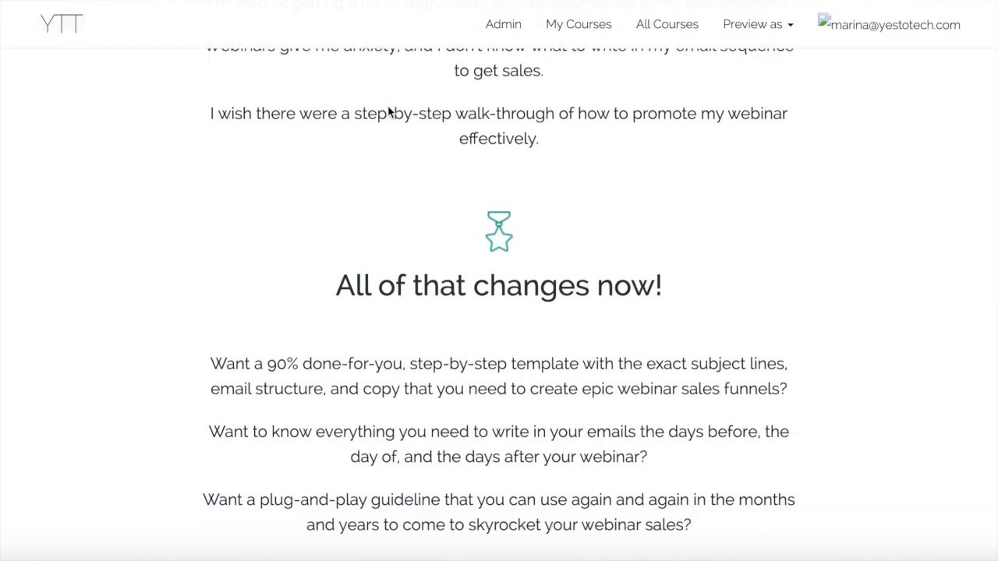
pyautogui.scroll(-4, 388, 105)
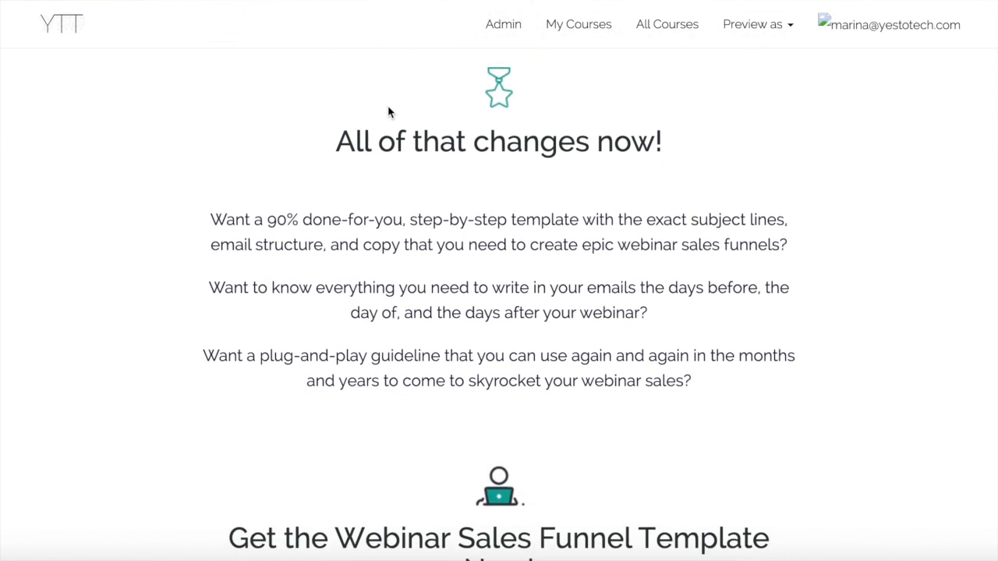
pyautogui.scroll(-5, 387, 106)
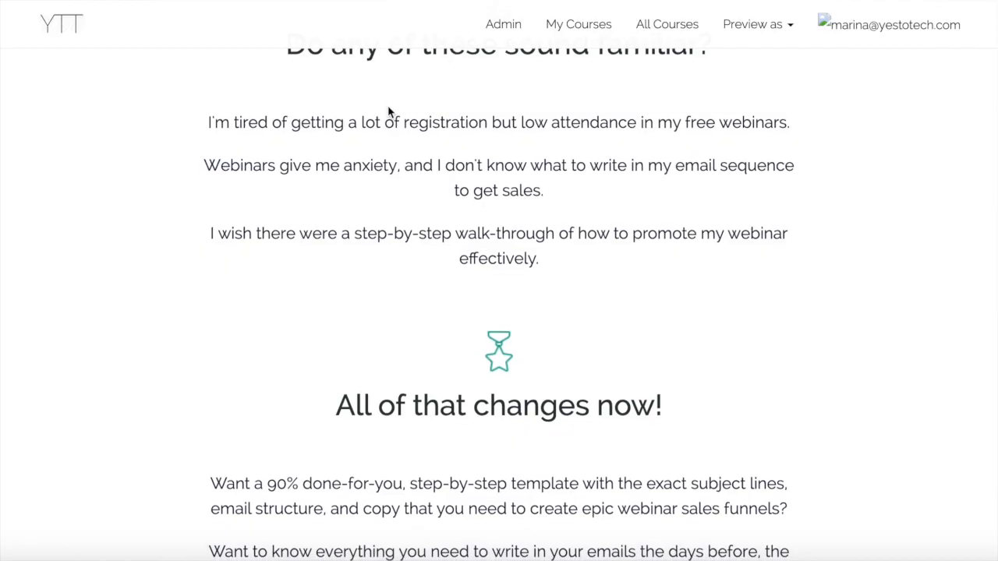
pyautogui.scroll(-2, 390, 111)
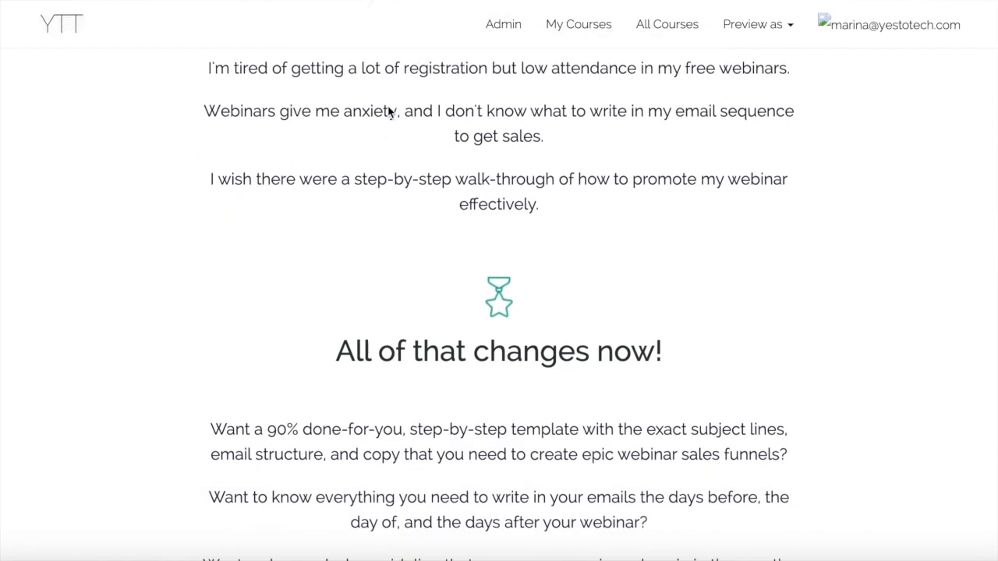
pyautogui.scroll(-3, 389, 112)
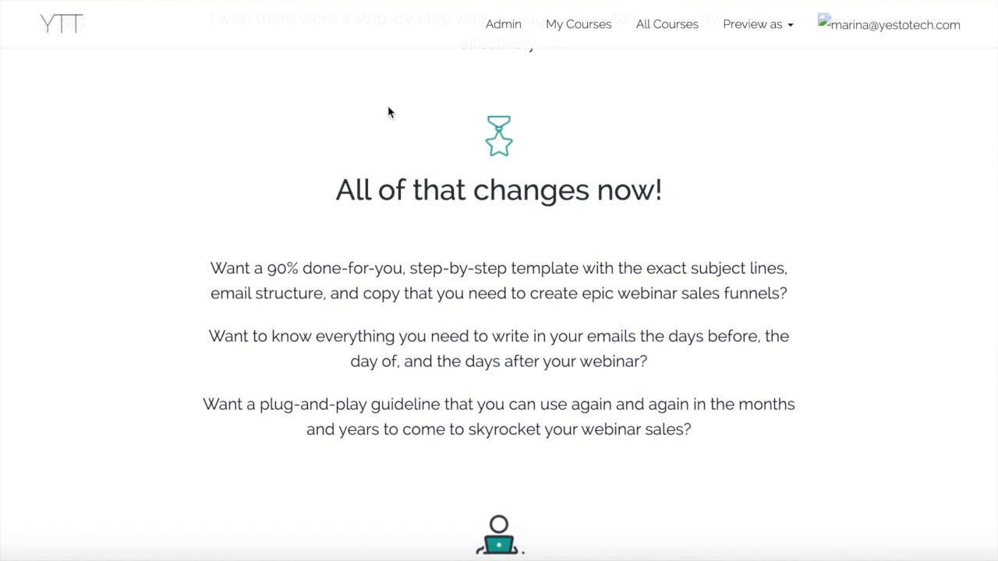
pyautogui.scroll(-4, 387, 112)
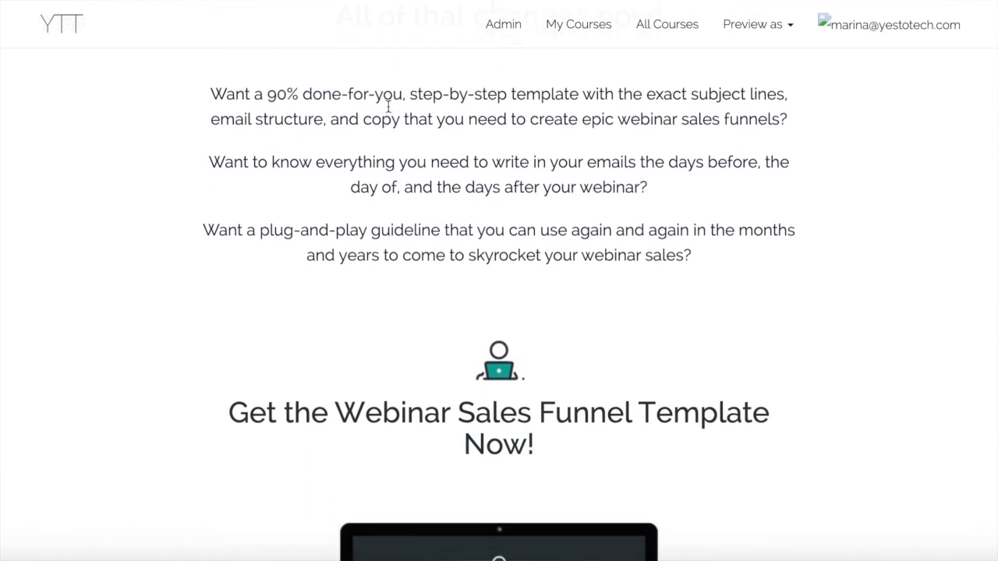